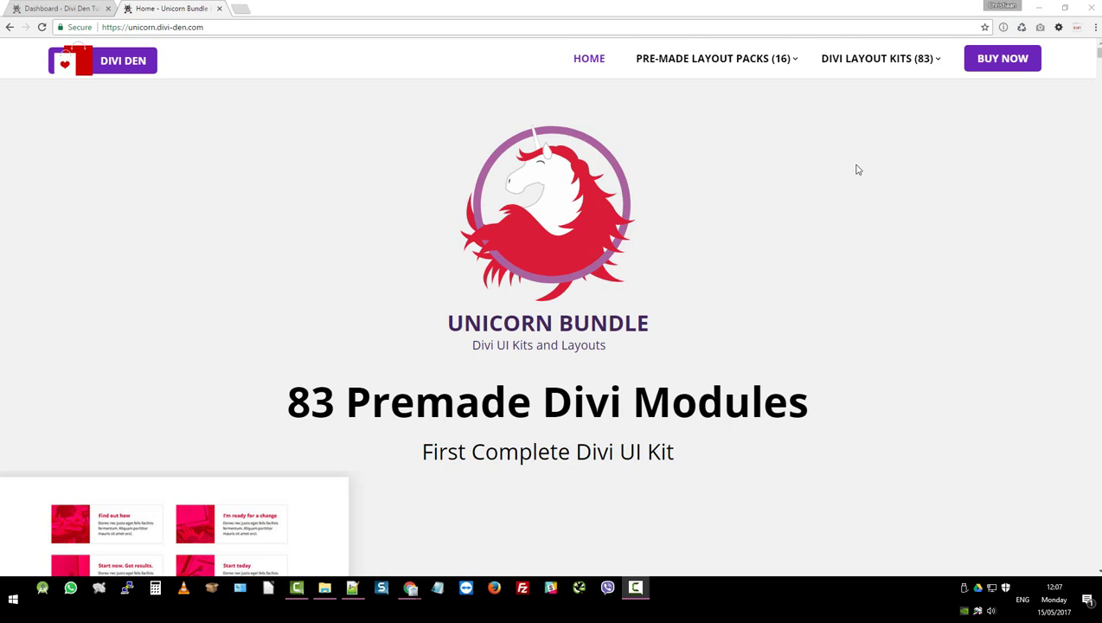
Open the Testimonials layout kit page and examine the speech-bubble testimonial module above Module 4
{"action": "mouse_move", "coordinate": [882, 59]}
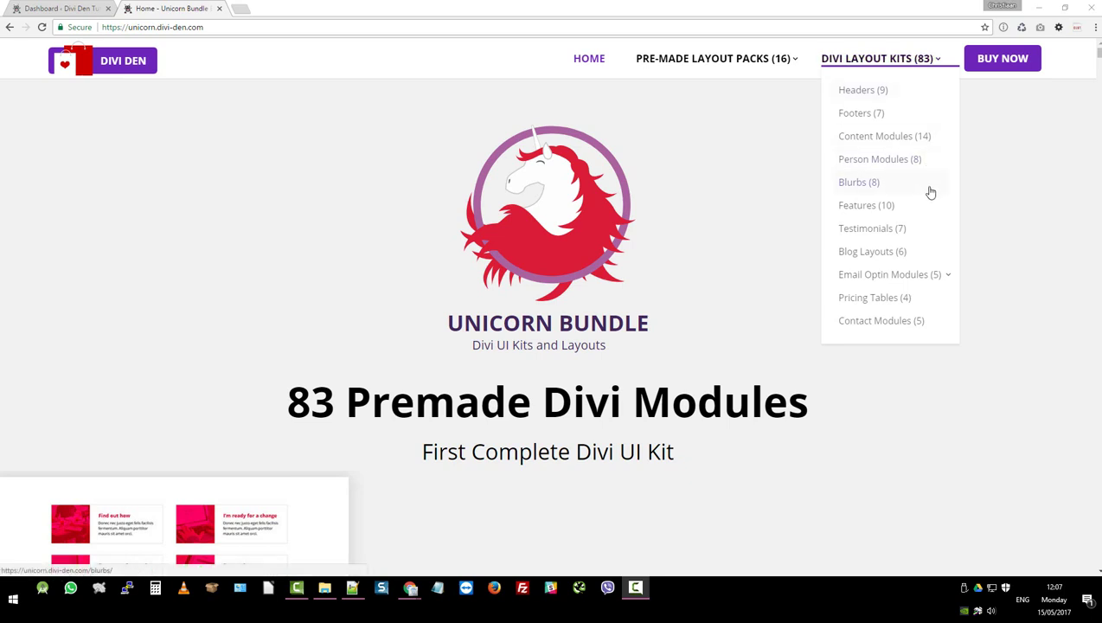
{"action": "left_click", "coordinate": [885, 234]}
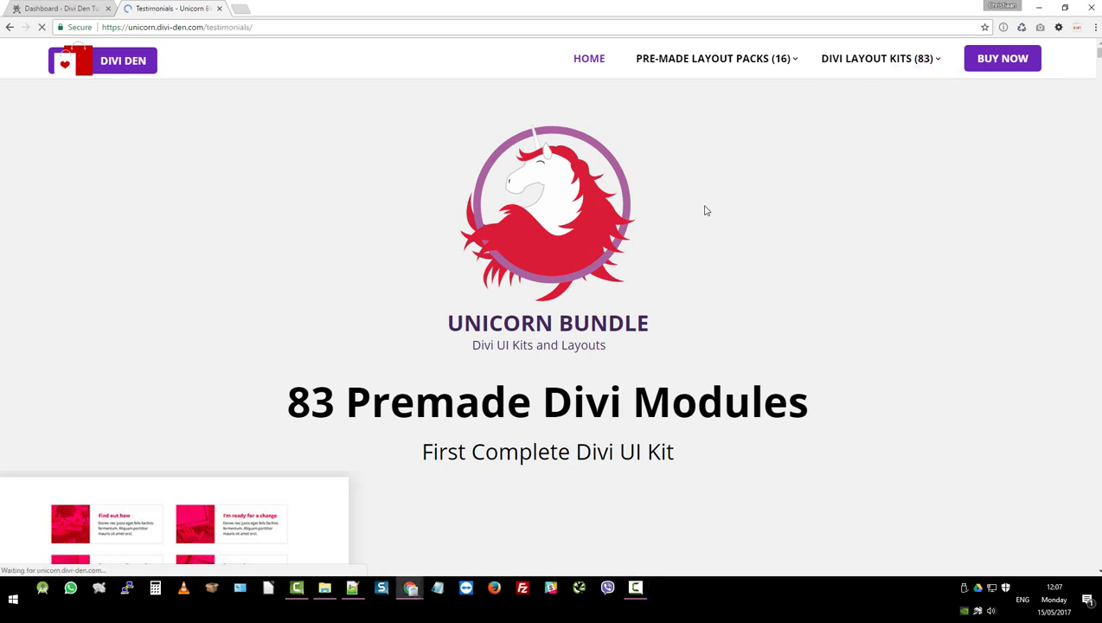
{"action": "scroll", "coordinate": [756, 204], "scroll_direction": "down", "scroll_amount": 1}
{"action": "scroll", "coordinate": [756, 204], "scroll_direction": "down", "scroll_amount": 6}
{"action": "scroll", "coordinate": [756, 190], "scroll_direction": "down", "scroll_amount": 3}
{"action": "scroll", "coordinate": [755, 187], "scroll_direction": "down", "scroll_amount": 6}
{"action": "scroll", "coordinate": [752, 186], "scroll_direction": "down", "scroll_amount": 1}
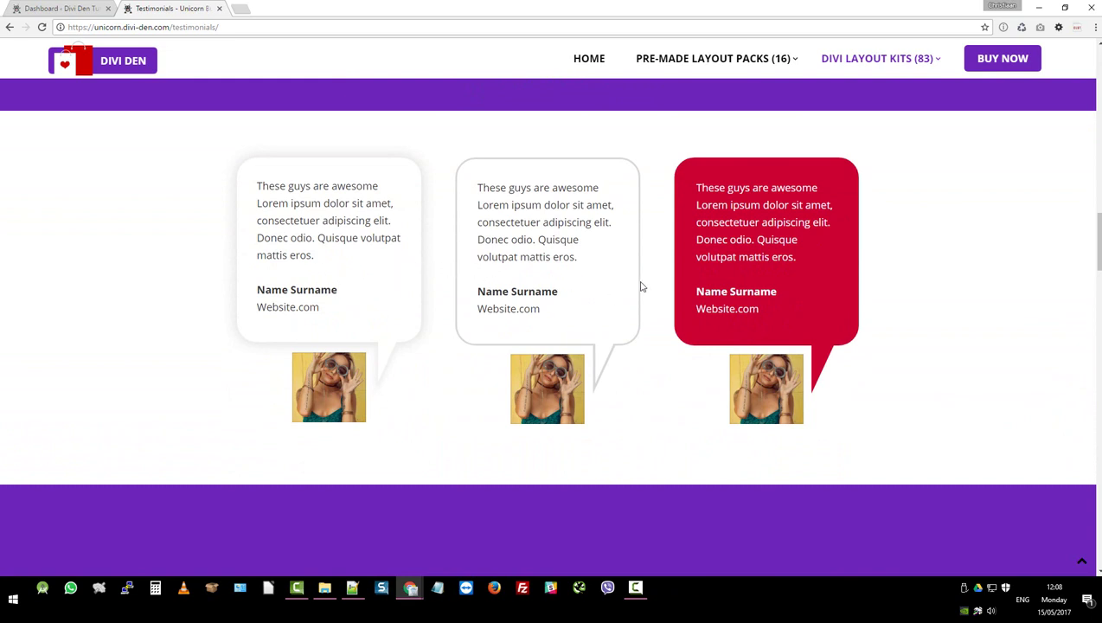
{"action": "scroll", "coordinate": [528, 281], "scroll_direction": "down", "scroll_amount": 1}
{"action": "scroll", "coordinate": [529, 276], "scroll_direction": "down", "scroll_amount": 1}
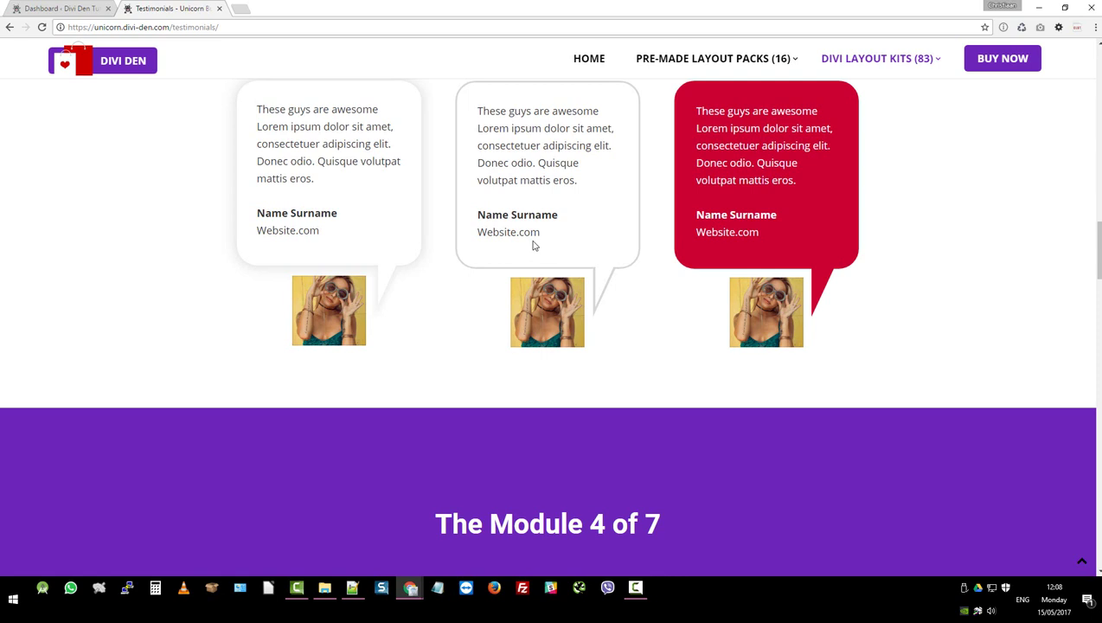
{"action": "scroll", "coordinate": [545, 242], "scroll_direction": "down", "scroll_amount": 2}
{"action": "scroll", "coordinate": [502, 255], "scroll_direction": "up", "scroll_amount": 2}
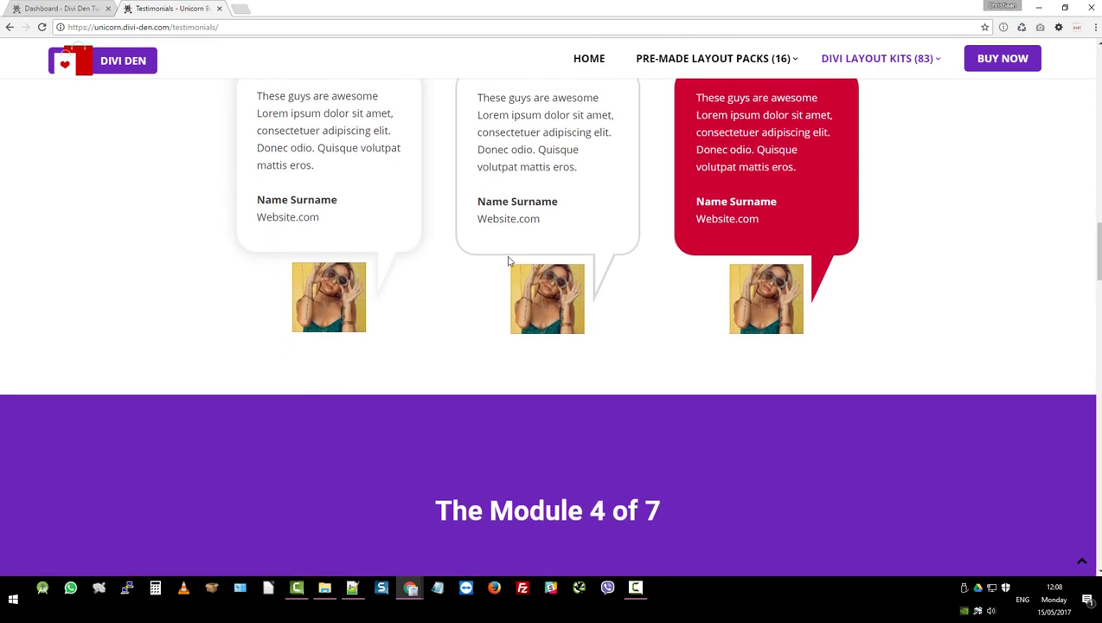
{"action": "scroll", "coordinate": [460, 268], "scroll_direction": "down", "scroll_amount": 3}
{"action": "scroll", "coordinate": [493, 266], "scroll_direction": "down", "scroll_amount": 1}
{"action": "scroll", "coordinate": [597, 221], "scroll_direction": "up", "scroll_amount": 1}
{"action": "scroll", "coordinate": [653, 179], "scroll_direction": "up", "scroll_amount": 1}
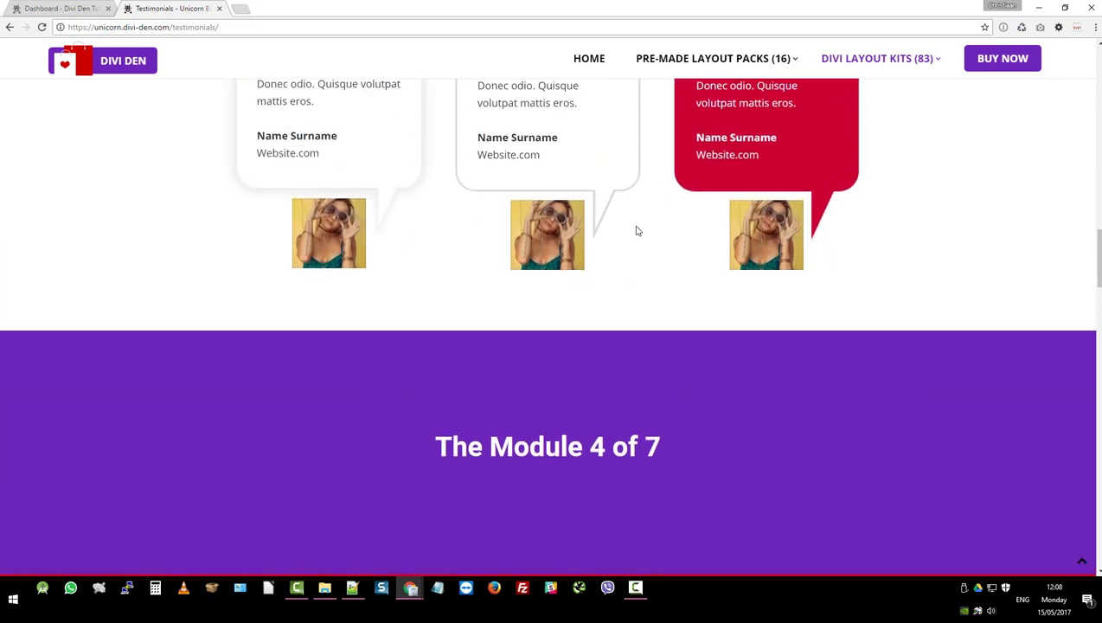
Examine testimonial Modules 4 to 7, including the hover effect on the "People say the nicest things" cards, and return to Module 5
{"action": "scroll", "coordinate": [627, 233], "scroll_direction": "down", "scroll_amount": 5}
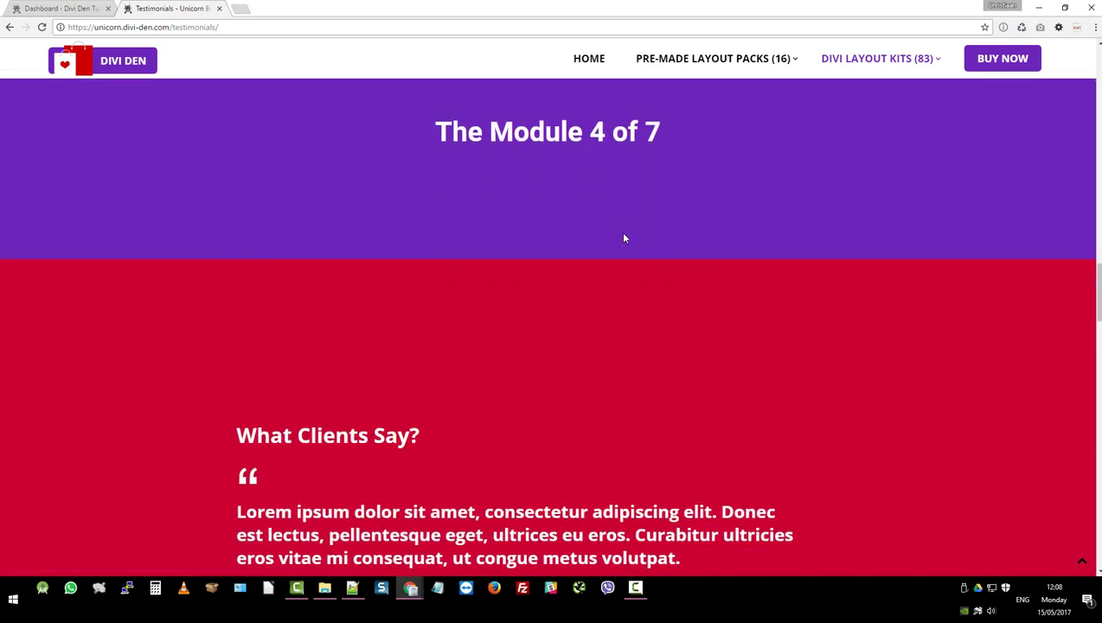
{"action": "scroll", "coordinate": [621, 239], "scroll_direction": "down", "scroll_amount": 10}
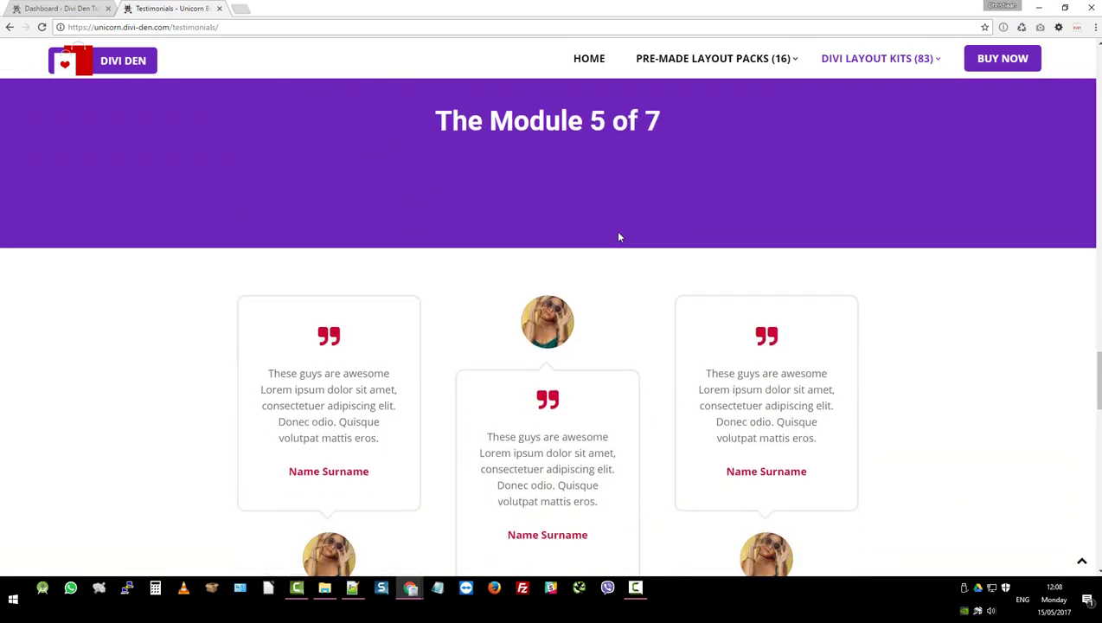
{"action": "scroll", "coordinate": [614, 234], "scroll_direction": "down", "scroll_amount": 6}
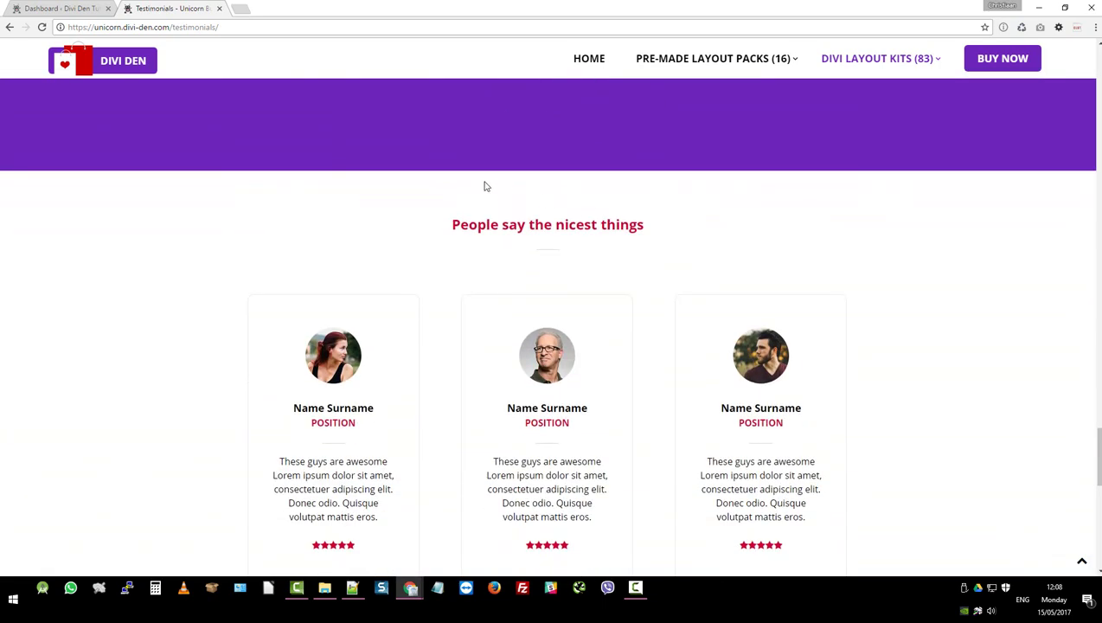
{"action": "scroll", "coordinate": [381, 333], "scroll_direction": "down", "scroll_amount": 1}
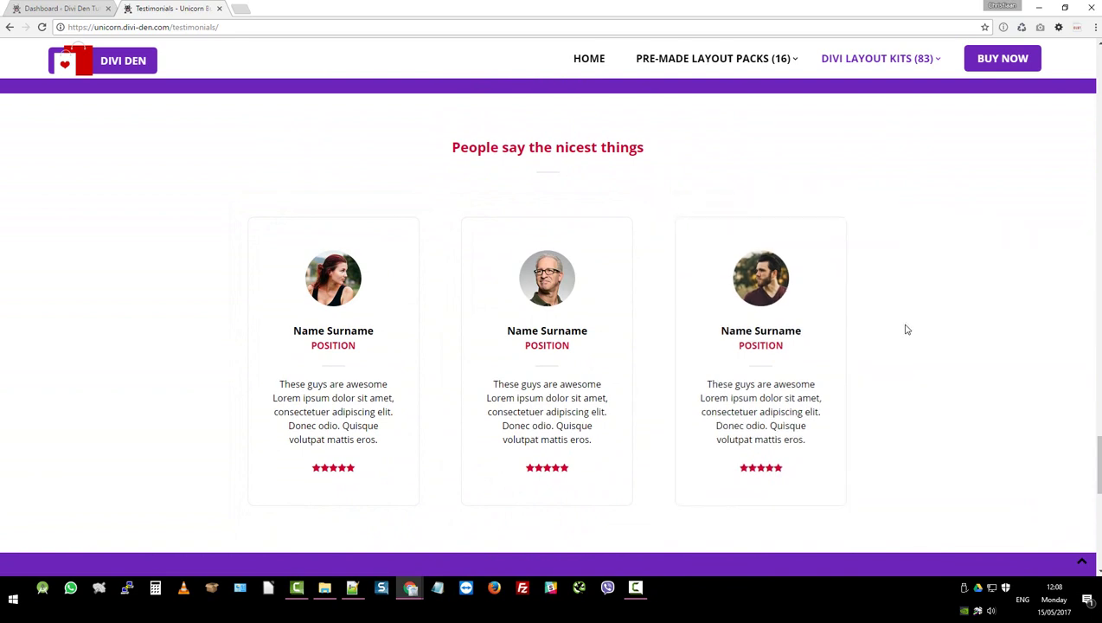
{"action": "scroll", "coordinate": [904, 327], "scroll_direction": "down", "scroll_amount": 1}
{"action": "scroll", "coordinate": [904, 327], "scroll_direction": "down", "scroll_amount": 5}
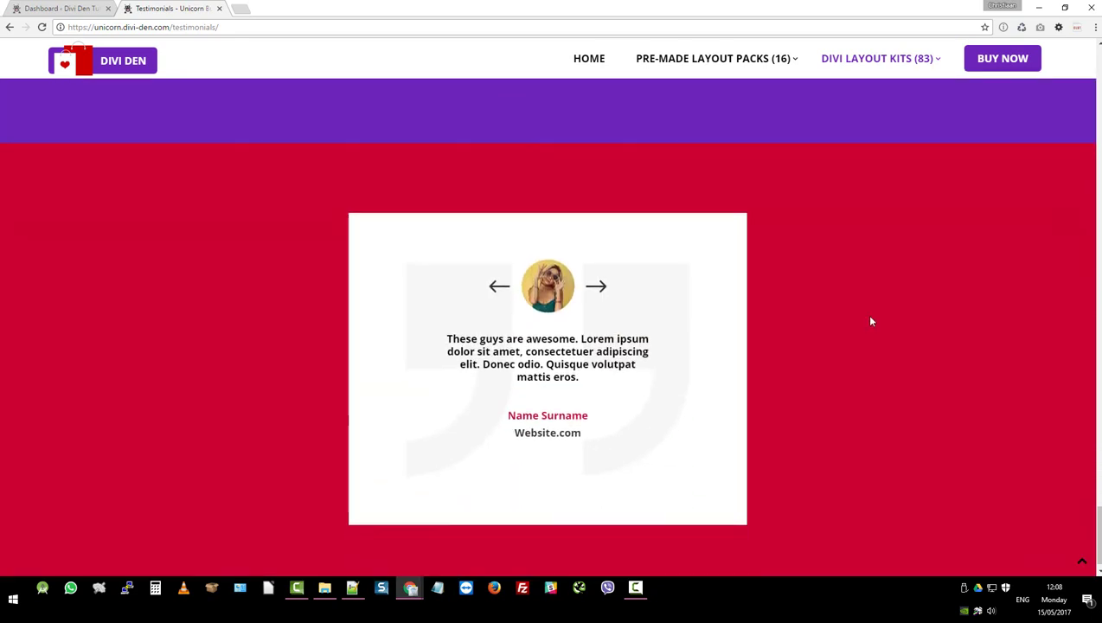
{"action": "scroll", "coordinate": [810, 327], "scroll_direction": "up", "scroll_amount": 3}
{"action": "scroll", "coordinate": [811, 327], "scroll_direction": "up", "scroll_amount": 3}
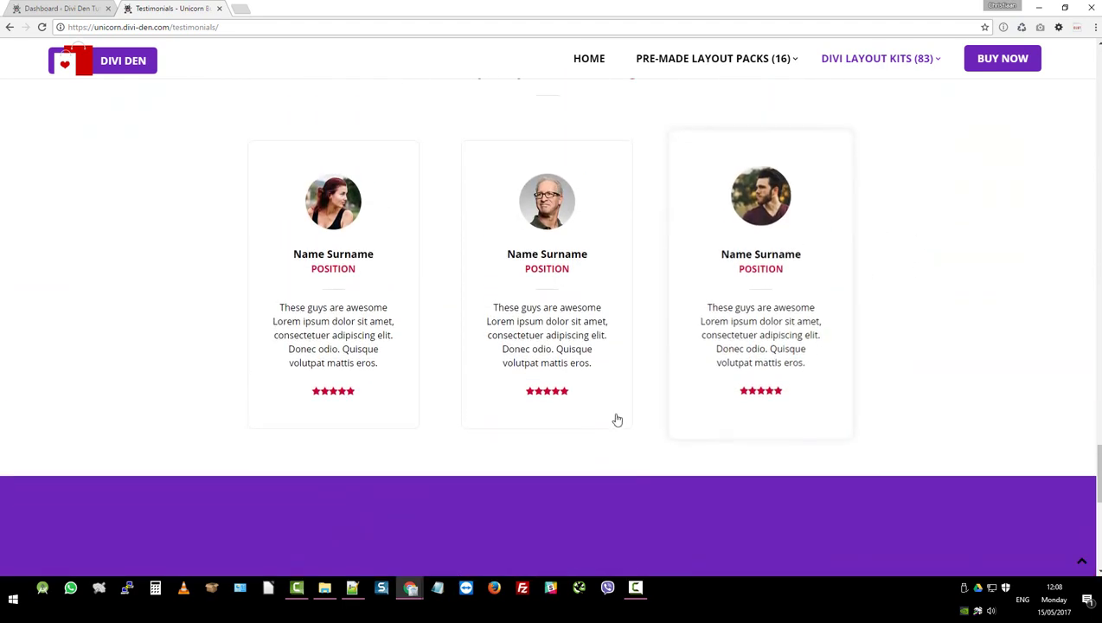
{"action": "scroll", "coordinate": [622, 386], "scroll_direction": "up", "scroll_amount": 2}
{"action": "scroll", "coordinate": [632, 353], "scroll_direction": "up", "scroll_amount": 6}
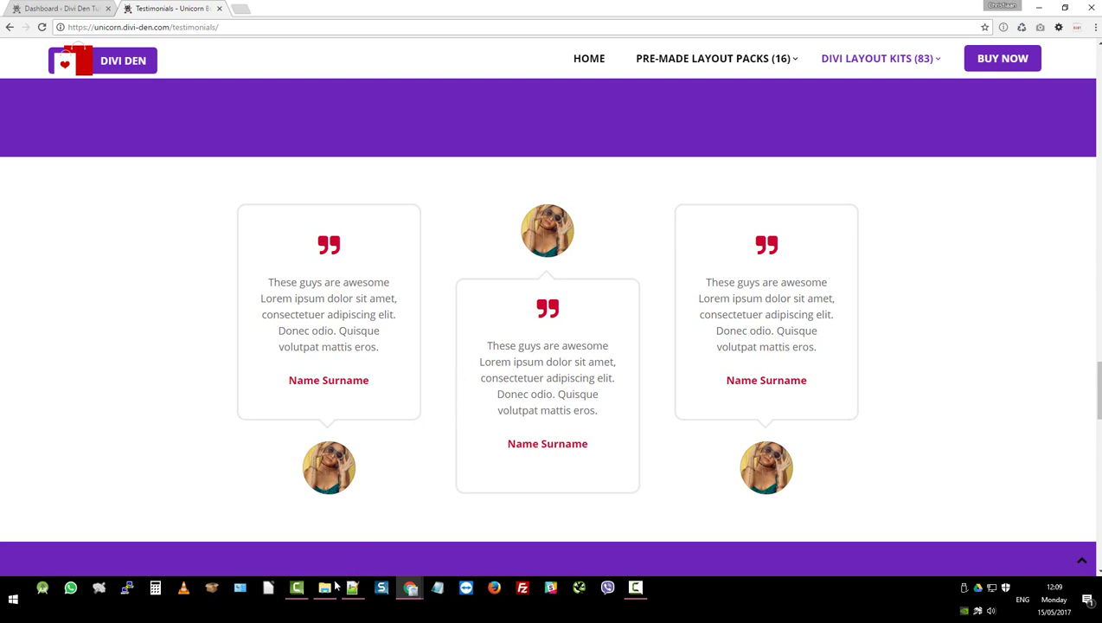
Switch to the Testimonial Divi Layout Kit folder and preview the 1-7 Testimonial Module Kit image, and put the folder window away
{"action": "left_click", "coordinate": [327, 589]}
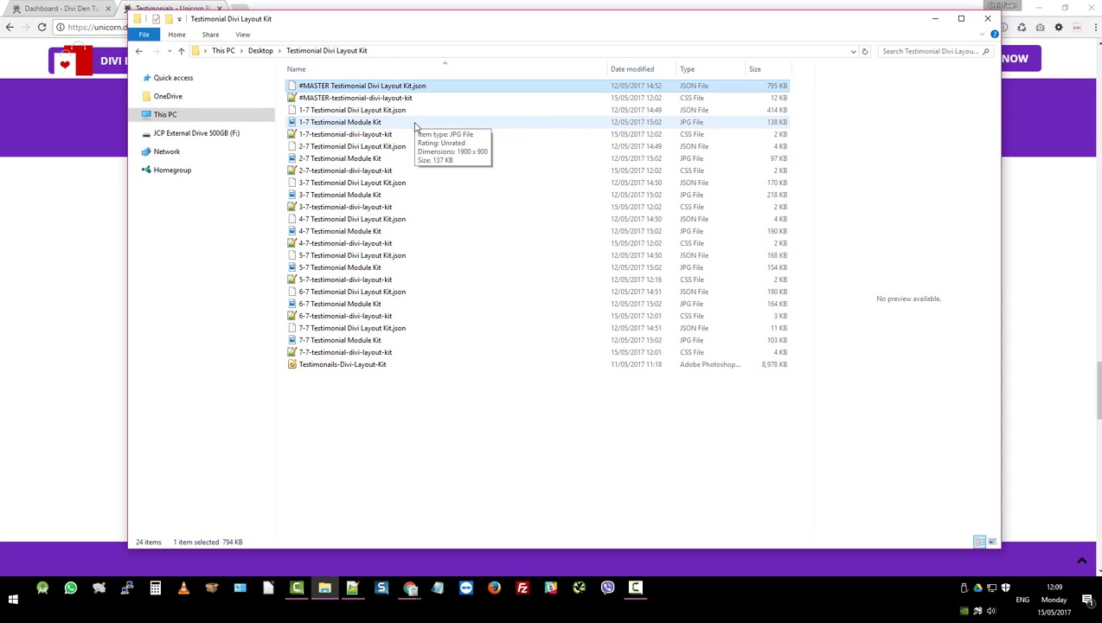
{"action": "double_click", "coordinate": [415, 123]}
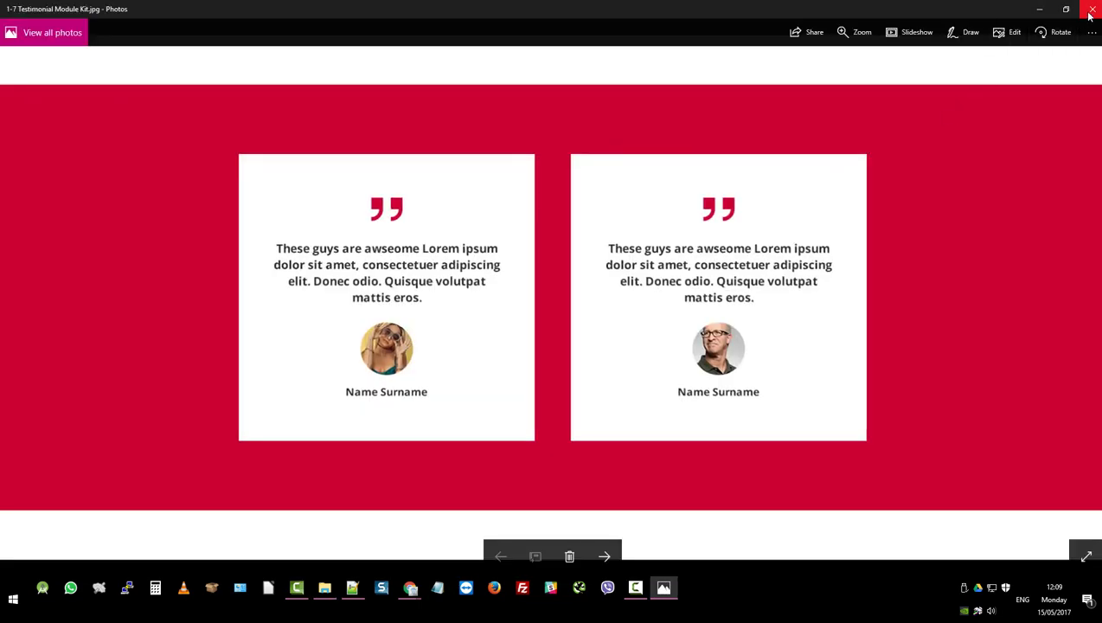
{"action": "left_click", "coordinate": [1091, 12]}
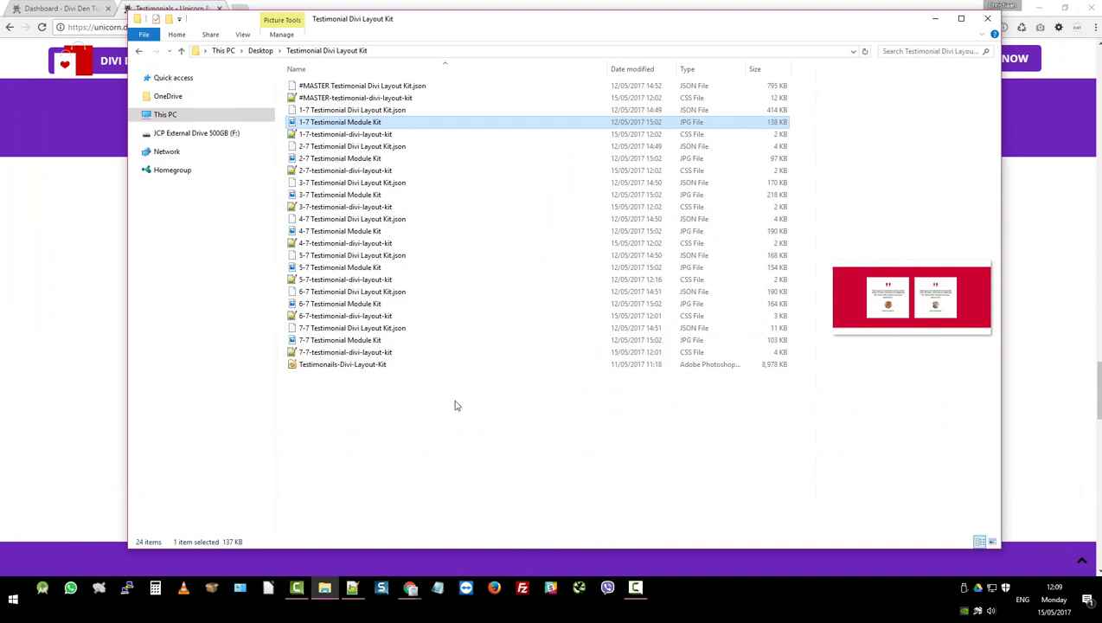
{"action": "left_click", "coordinate": [941, 16]}
Switch to the WordPress dashboard and bring up the layout import in the Divi Library
{"action": "left_click", "coordinate": [73, 9]}
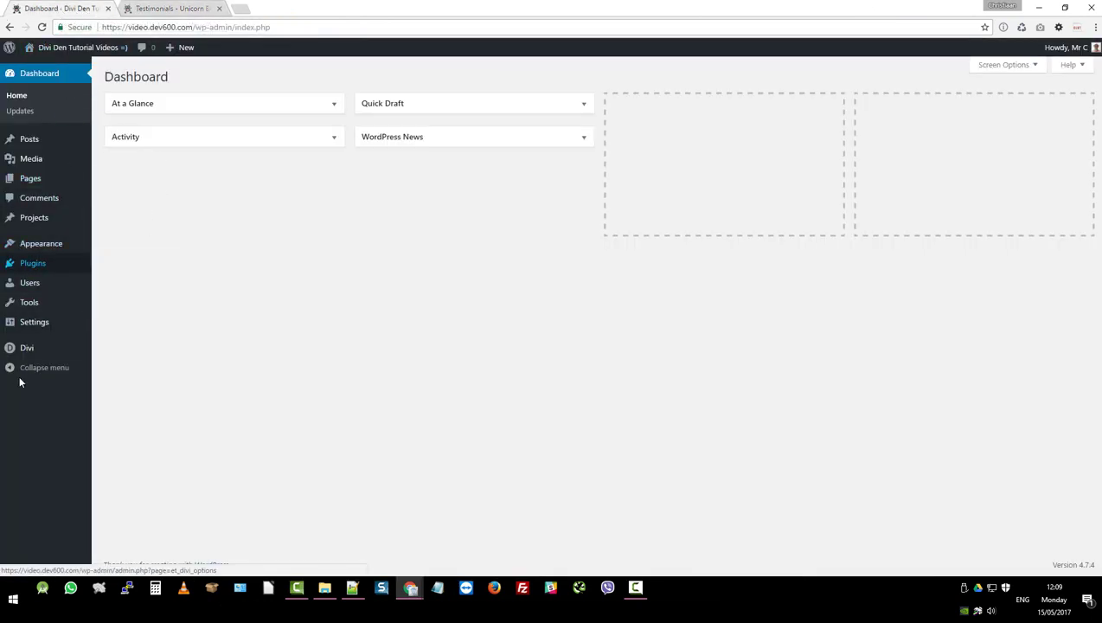
{"action": "mouse_move", "coordinate": [56, 359]}
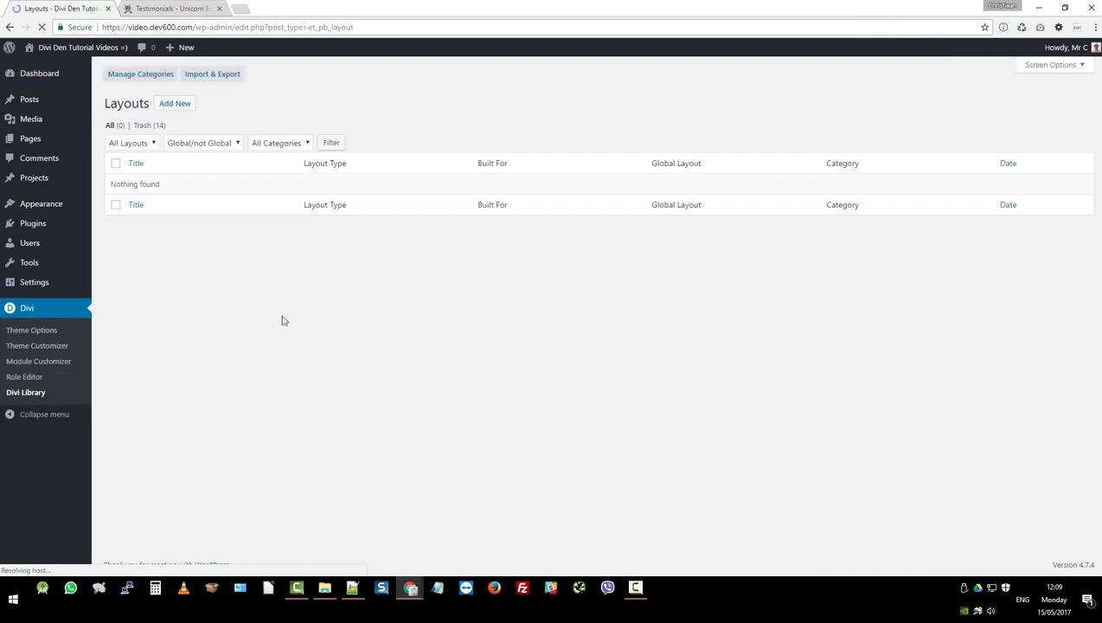
{"action": "left_click", "coordinate": [220, 83]}
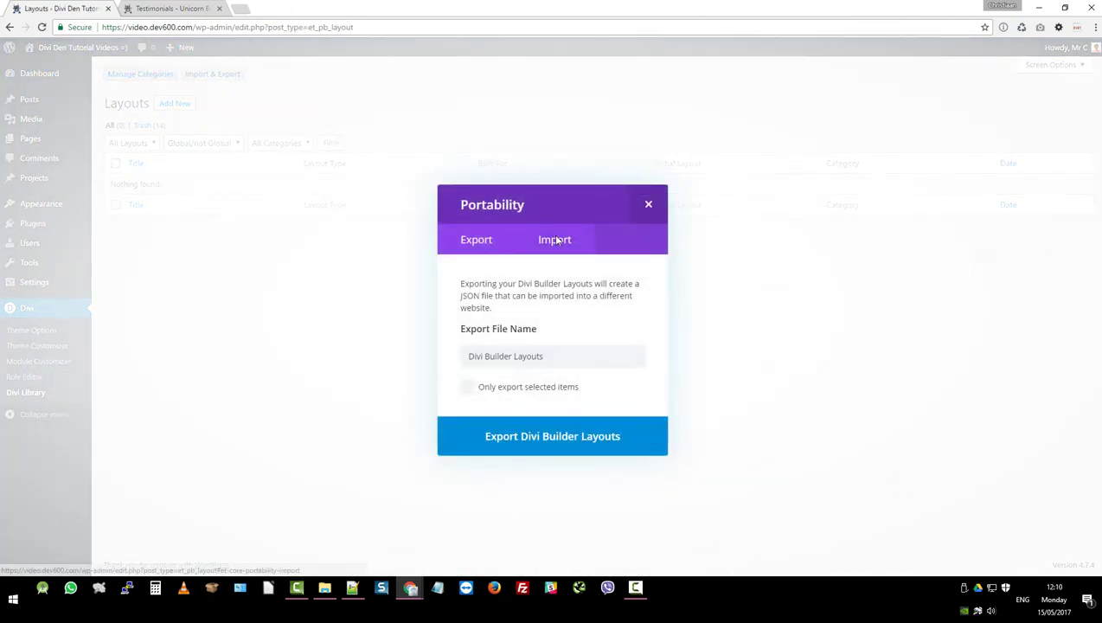
{"action": "left_click", "coordinate": [555, 240]}
Import the #MASTER Testimonial Divi Layout Kit.json file from the desktop's Testimonial Divi Layout Kit folder into the Divi Library
{"action": "left_click", "coordinate": [604, 372]}
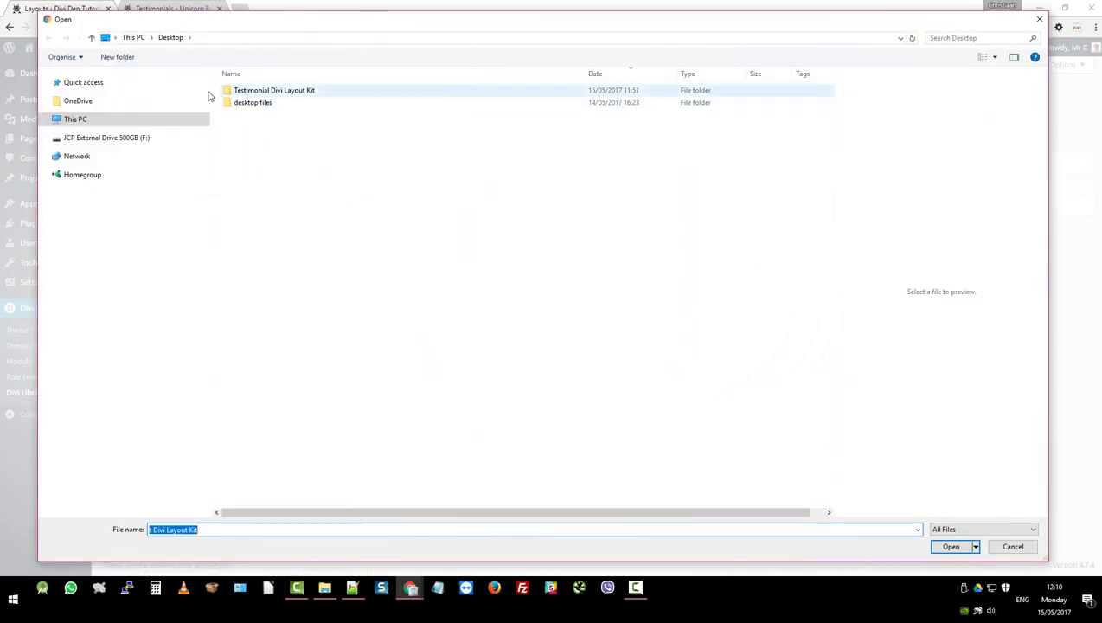
{"action": "left_click", "coordinate": [266, 95]}
{"action": "double_click", "coordinate": [266, 95]}
{"action": "double_click", "coordinate": [379, 93]}
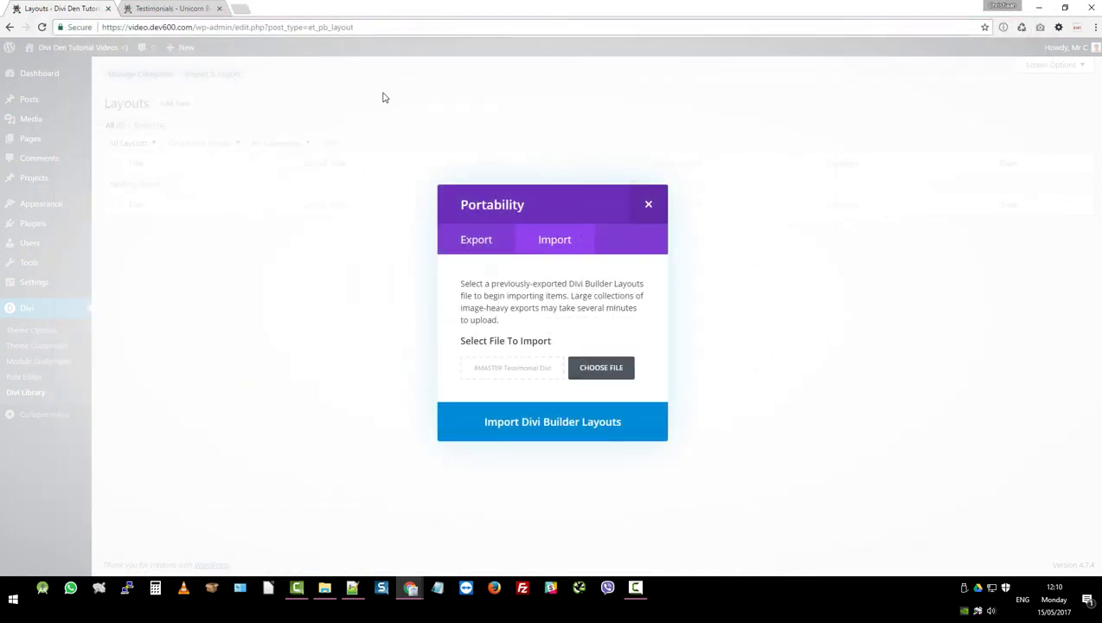
{"action": "left_click", "coordinate": [552, 437]}
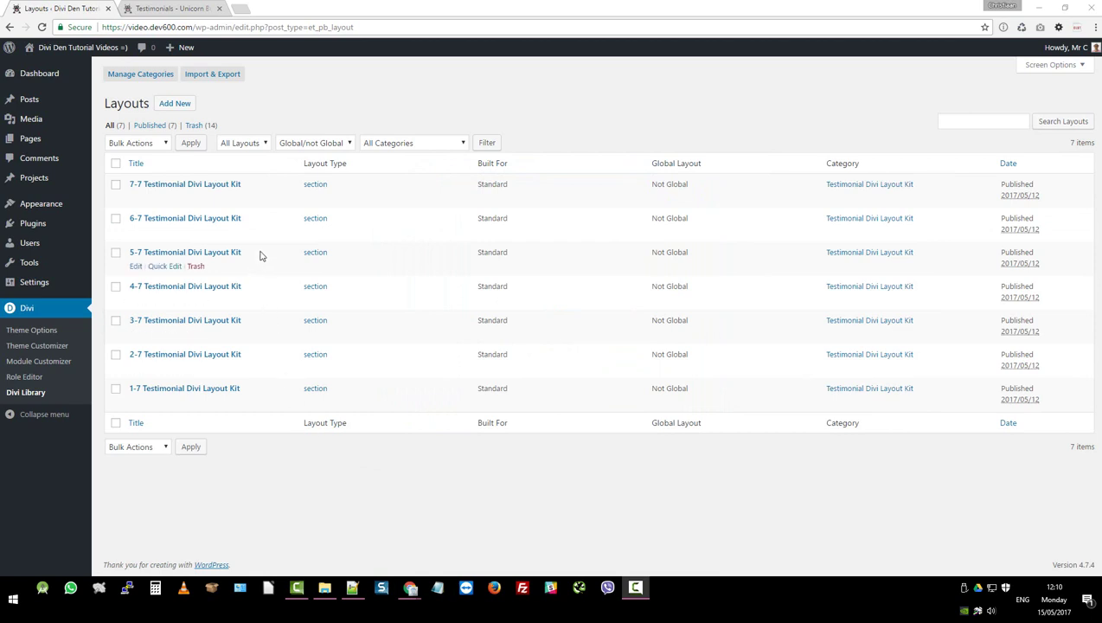
Copy the layout title "5-7 Testimonial Divi Layout Kit" from the library list and add a new page
{"action": "left_click_drag", "start_coordinate": [259, 254], "coordinate": [126, 253]}
{"action": "key", "text": "ctrl+c"}
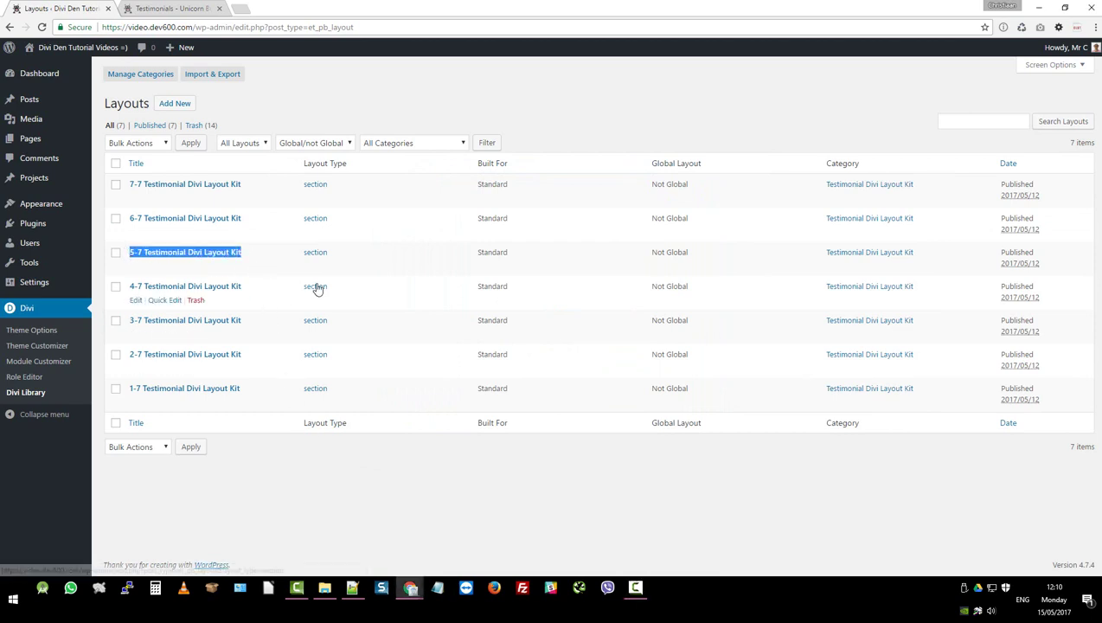
{"action": "left_click", "coordinate": [45, 141]}
{"action": "left_click", "coordinate": [164, 77]}
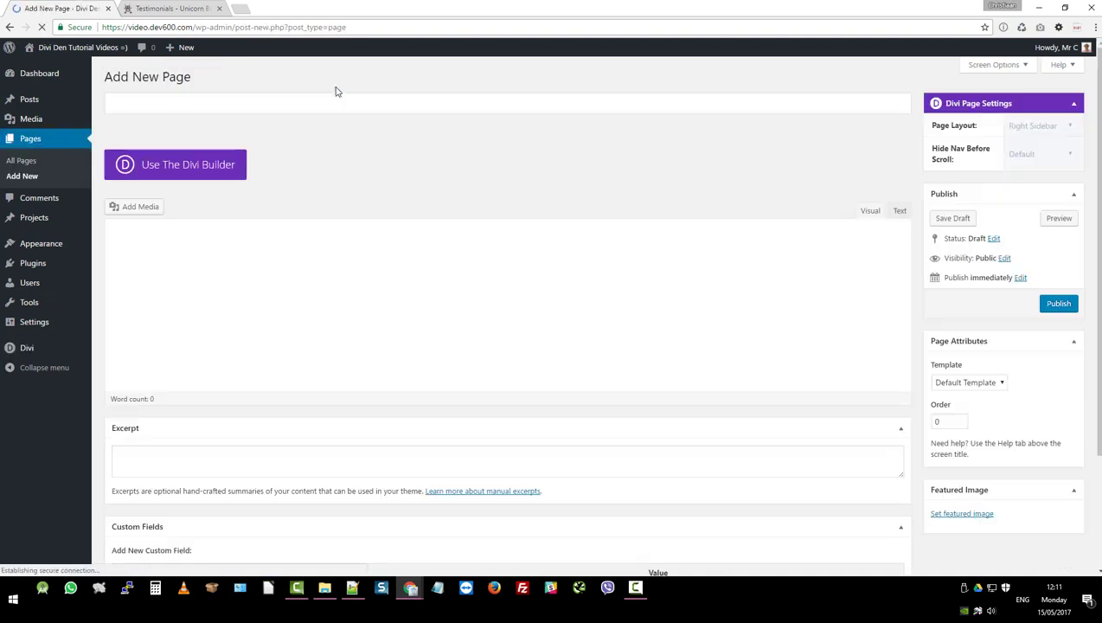
Title the new page "Test 5-7 Testimonial Divi Layout Kit", using the copied layout name with "Test" in front
{"action": "left_click", "coordinate": [234, 102]}
{"action": "key", "text": "ctrl+v"}
{"action": "left_click", "coordinate": [110, 103]}
{"action": "type", "text": "1"}
{"action": "key", "text": "BackSpace"}
{"action": "type", "text": "Test"}
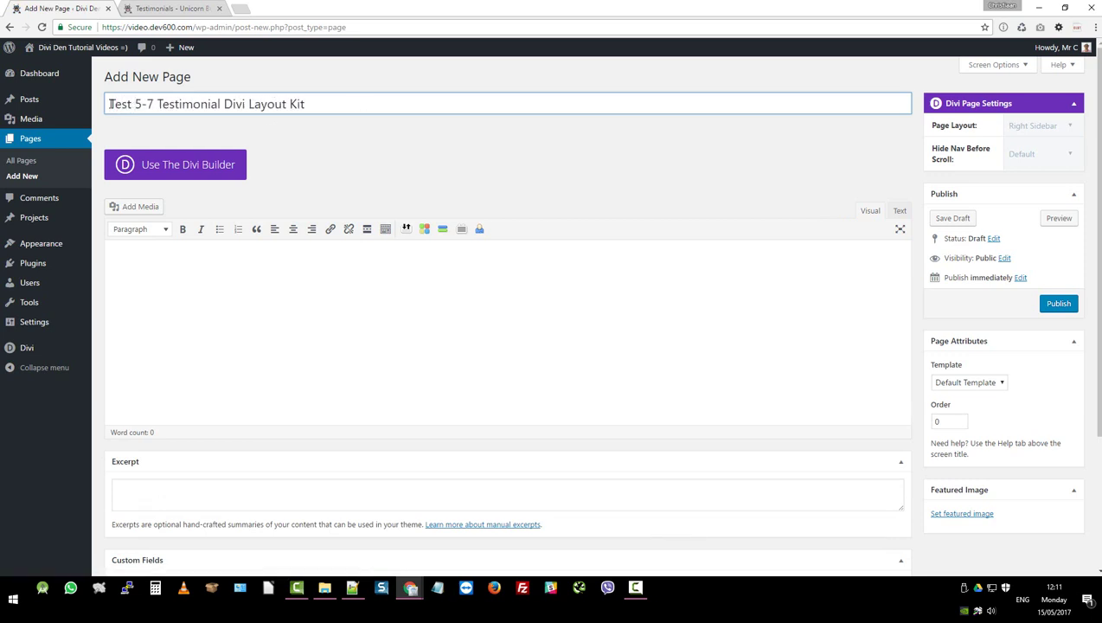
Enable the Divi Builder for the page and set the page template to Blank Page
{"action": "left_click", "coordinate": [180, 162]}
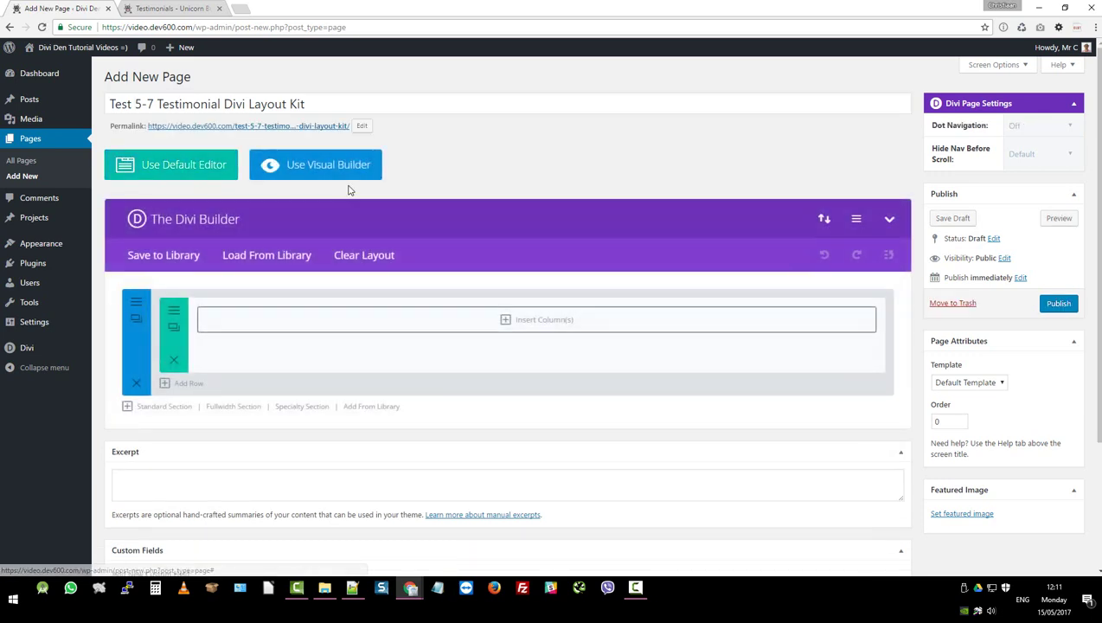
{"action": "left_click", "coordinate": [988, 385]}
{"action": "left_click", "coordinate": [955, 409]}
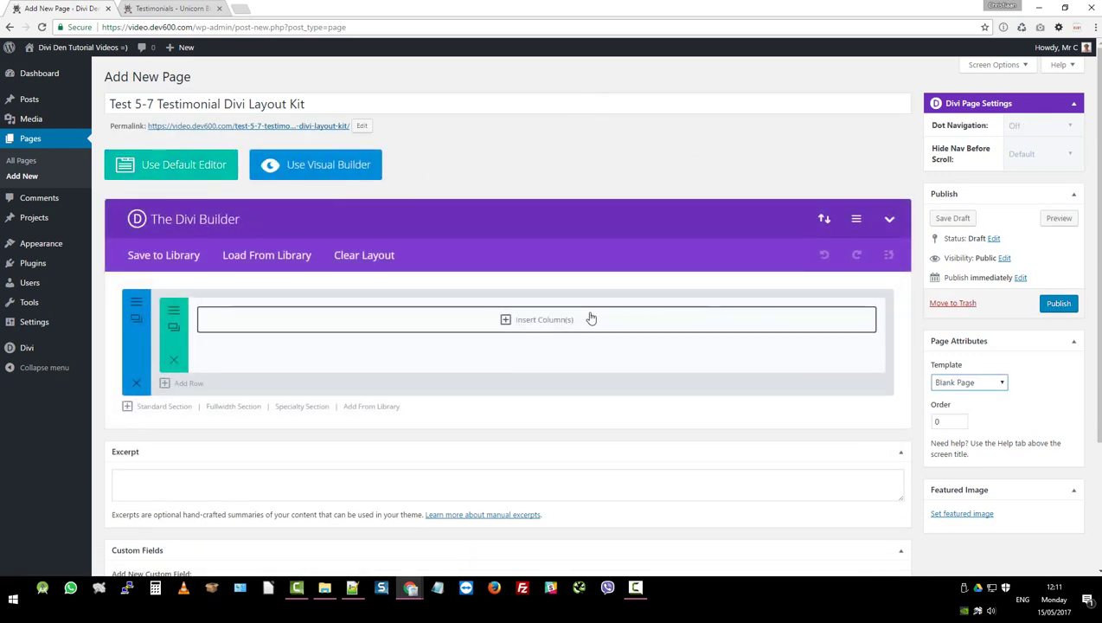
Add the 5-7 Testimonial Divi Layout Kit section from the library to the page and publish the page
{"action": "left_click", "coordinate": [375, 408]}
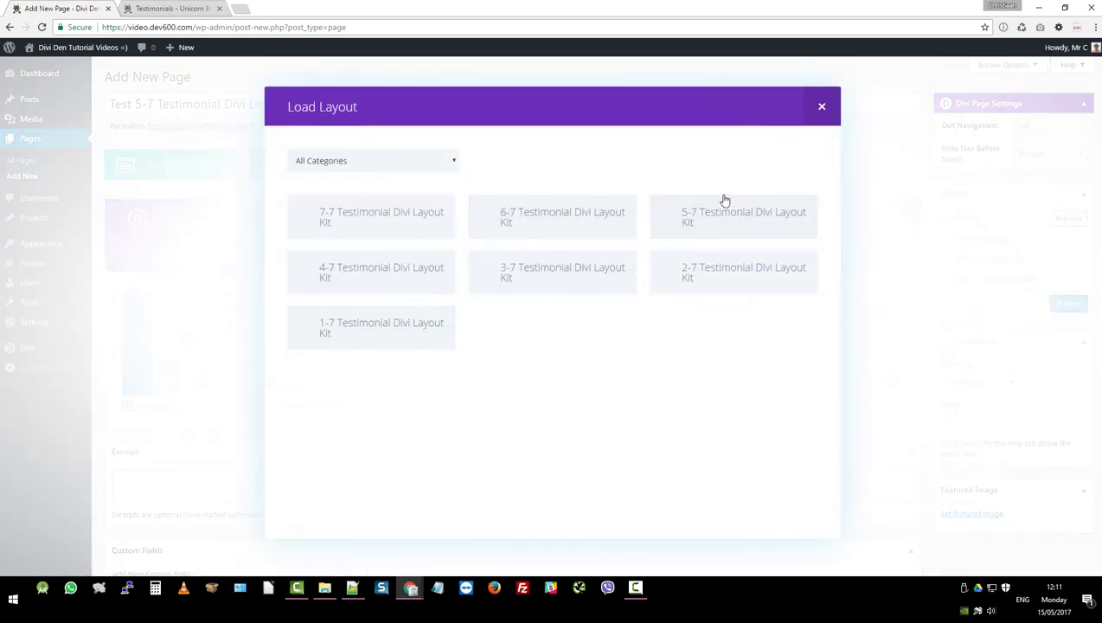
{"action": "left_click", "coordinate": [713, 226]}
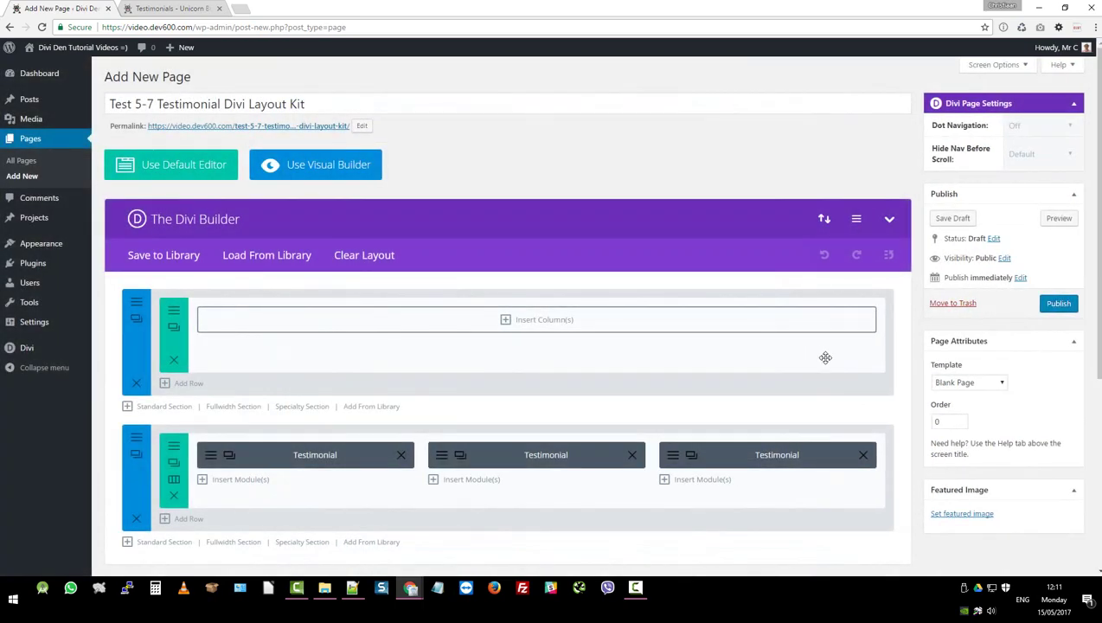
{"action": "left_click", "coordinate": [1060, 305]}
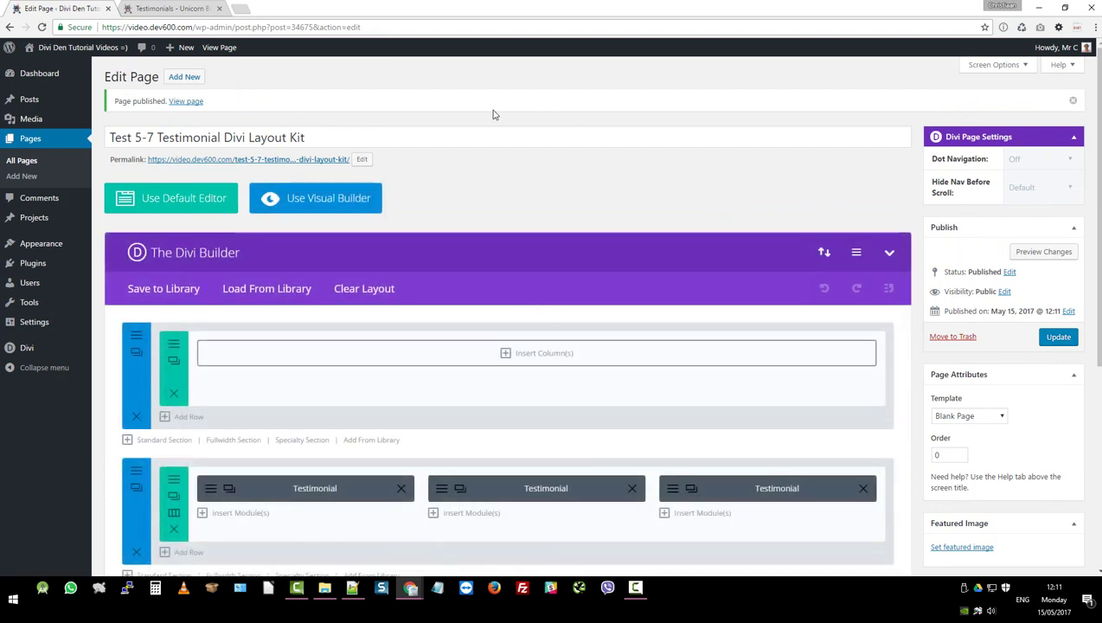
View the published page in a new tab, check its layout in a narrow browser window, and maximize the window again
{"action": "right_click", "coordinate": [268, 158]}
{"action": "key", "text": "Escape"}
{"action": "left_click", "coordinate": [203, 11]}
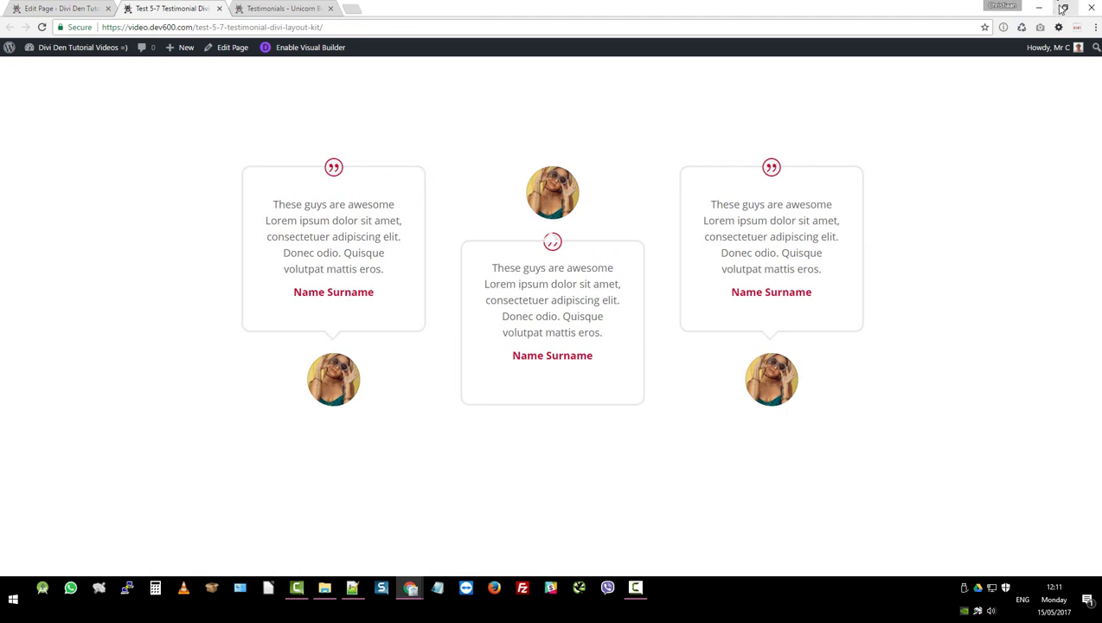
{"action": "left_click", "coordinate": [1057, 8]}
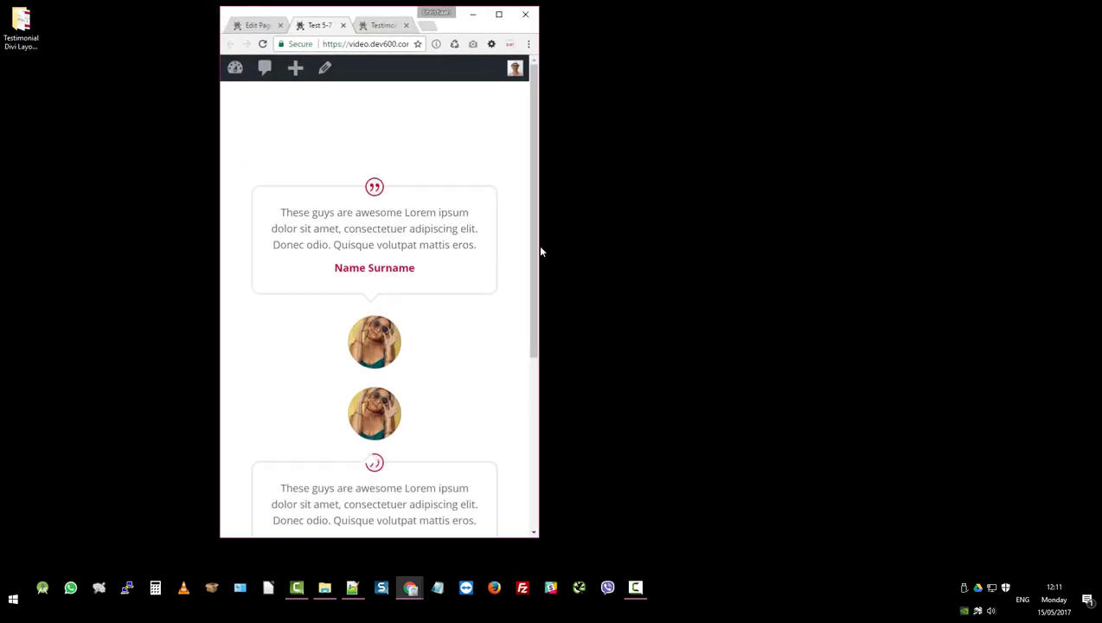
{"action": "left_click", "coordinate": [498, 14]}
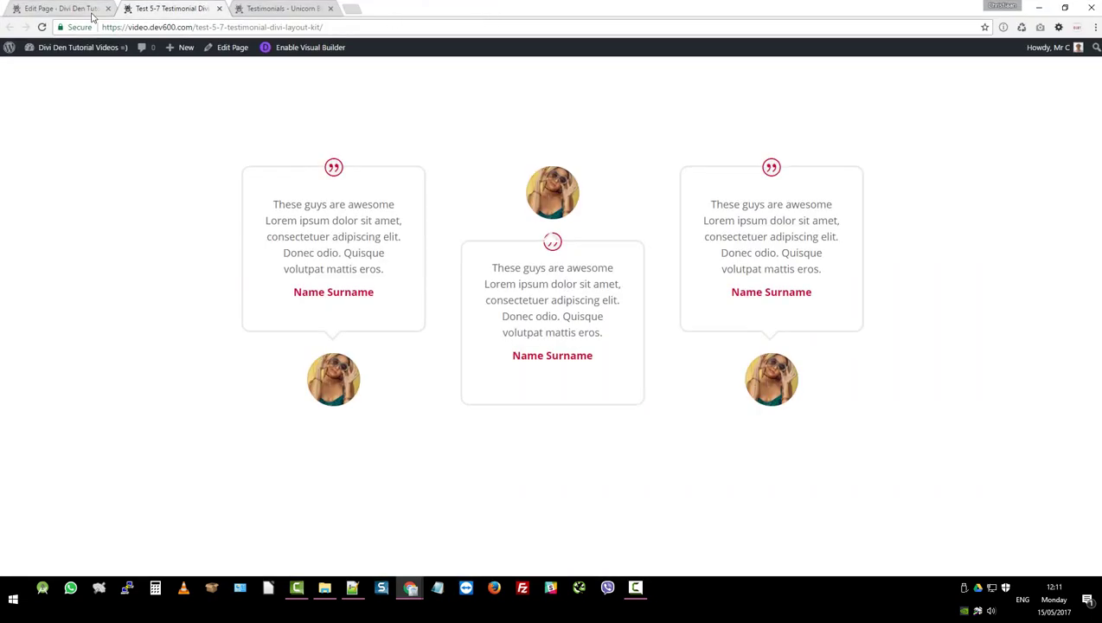
Open the Divi Theme Options from the page editor and locate the Custom CSS field in the general settings
{"action": "left_click", "coordinate": [77, 9]}
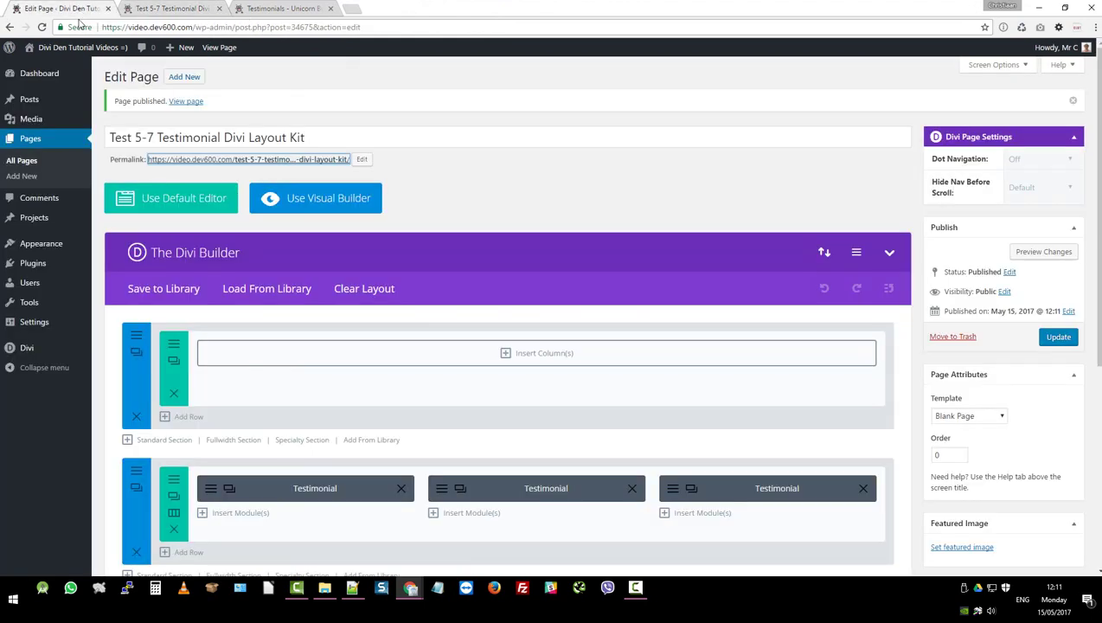
{"action": "mouse_move", "coordinate": [34, 351]}
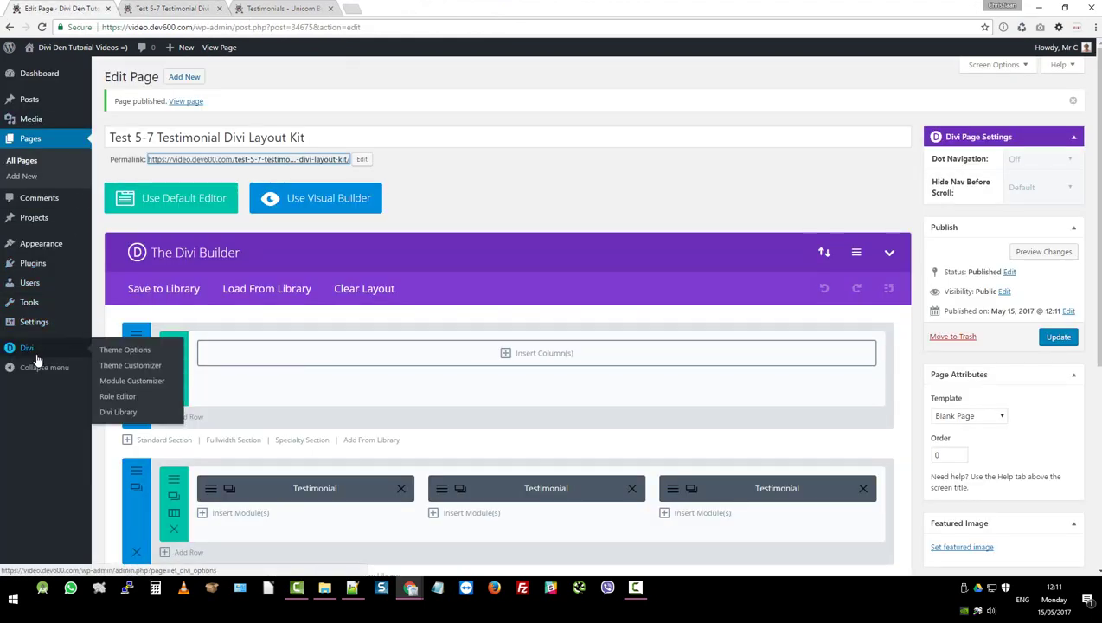
{"action": "left_click", "coordinate": [126, 350]}
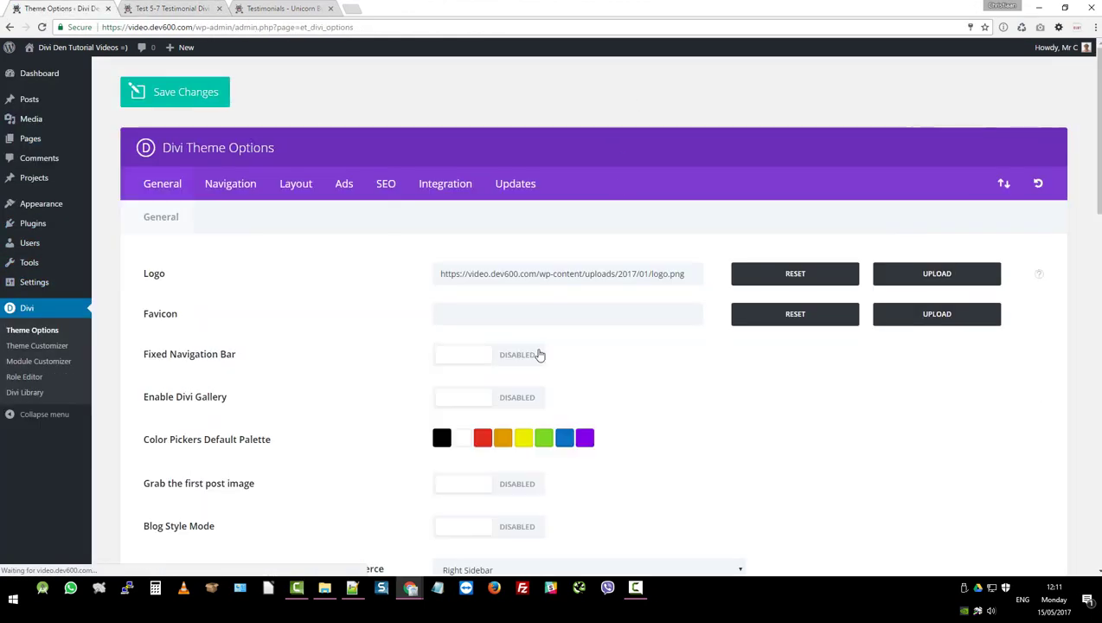
{"action": "scroll", "coordinate": [530, 406], "scroll_direction": "down", "scroll_amount": 10}
{"action": "scroll", "coordinate": [529, 403], "scroll_direction": "down", "scroll_amount": 6}
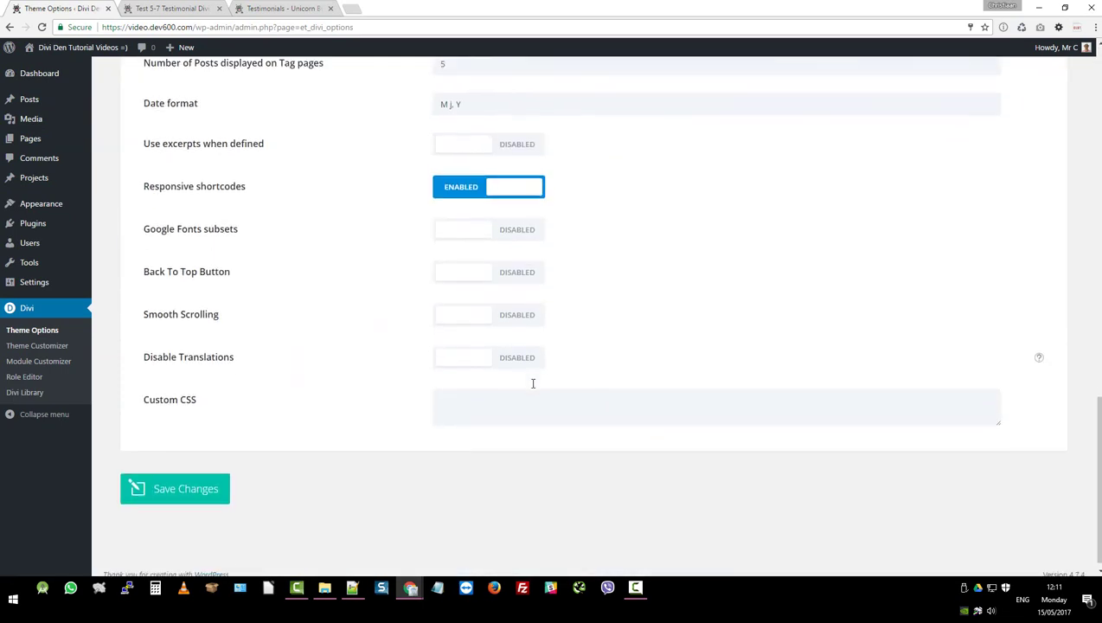
Open the #MASTER-testimonial-divi-layout-kit CSS file from the Testimonial Divi Layout Kit folder in Notepad++
{"action": "left_click", "coordinate": [353, 588]}
{"action": "left_click", "coordinate": [352, 588]}
{"action": "left_click", "coordinate": [325, 588]}
{"action": "double_click", "coordinate": [429, 98]}
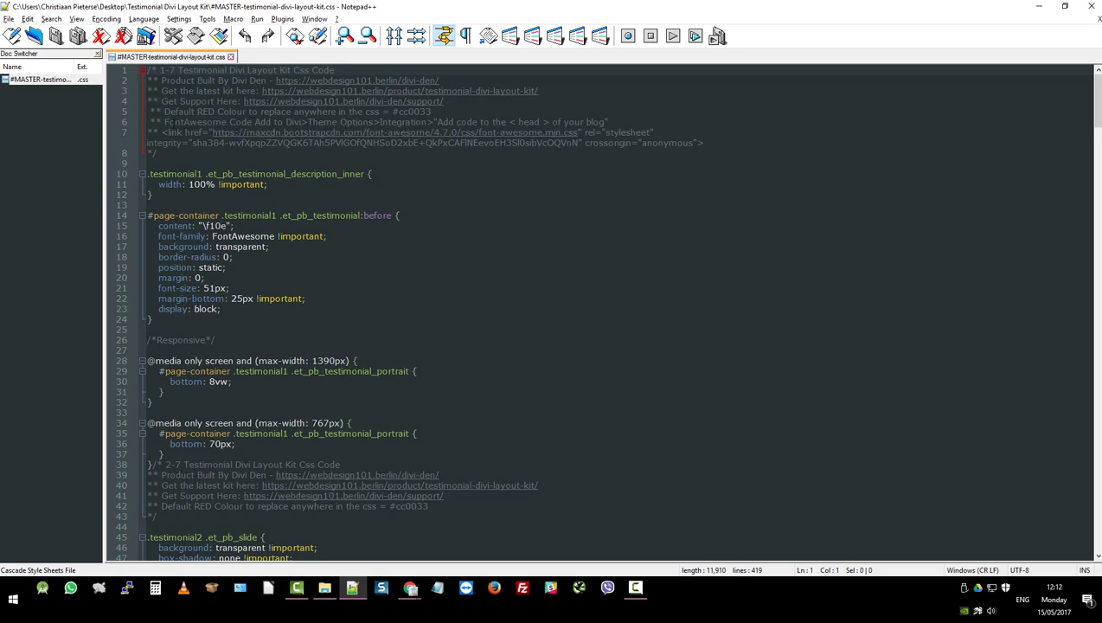
Copy the complete FontAwesome 4.7.0 stylesheet link tag from the CSS file's opening comment and return to the Divi Theme Options in the browser
{"action": "left_click_drag", "start_coordinate": [166, 122], "coordinate": [612, 122]}
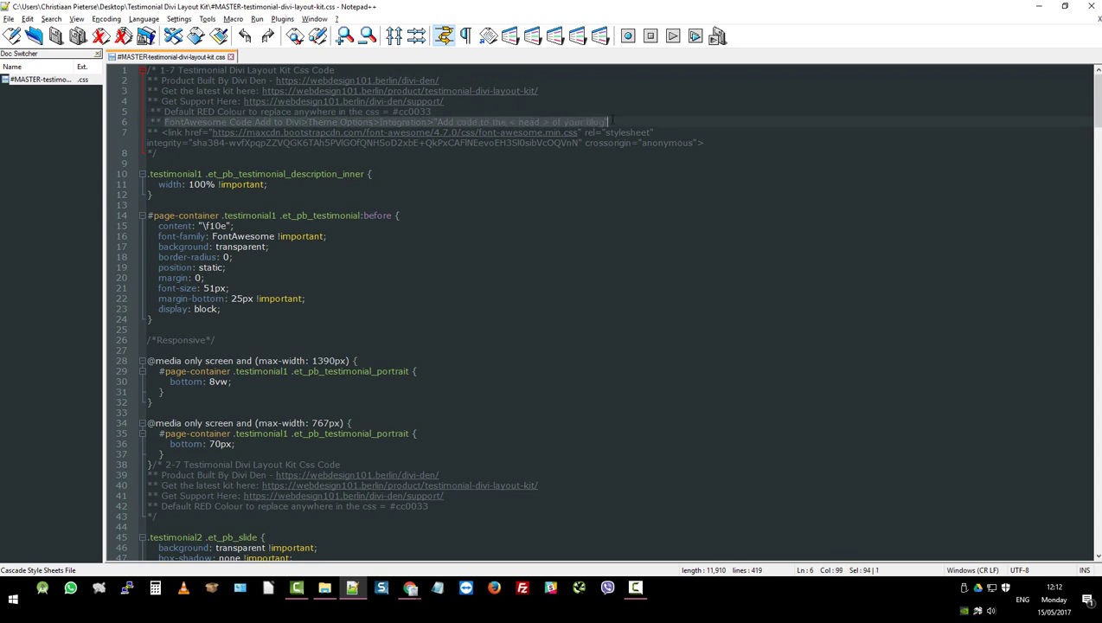
{"action": "left_click_drag", "start_coordinate": [704, 142], "coordinate": [167, 132]}
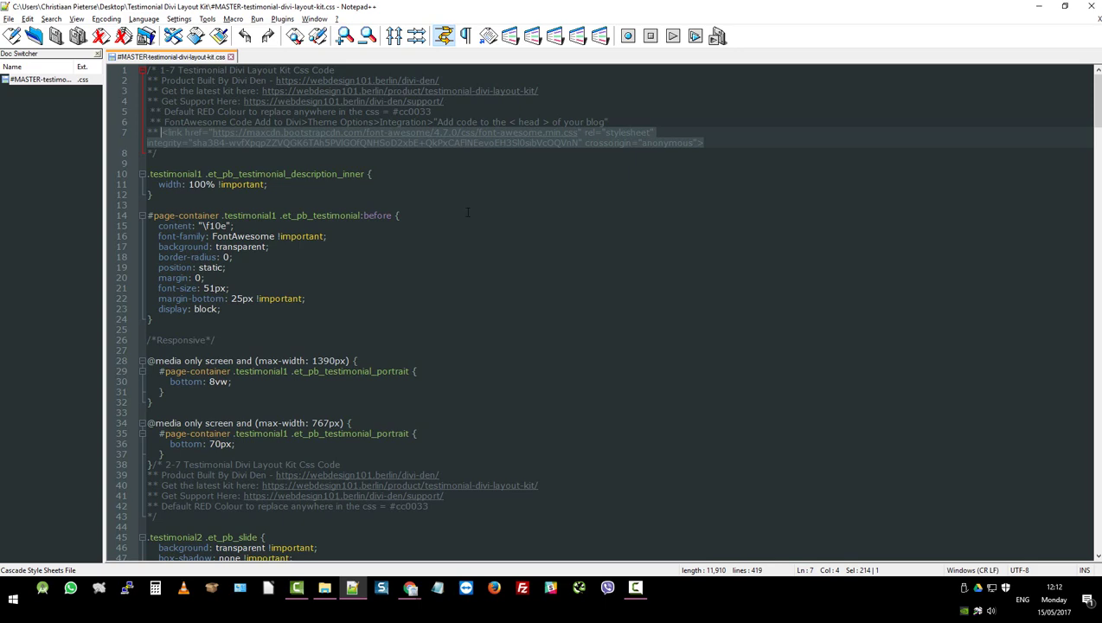
{"action": "left_click", "coordinate": [1039, 7]}
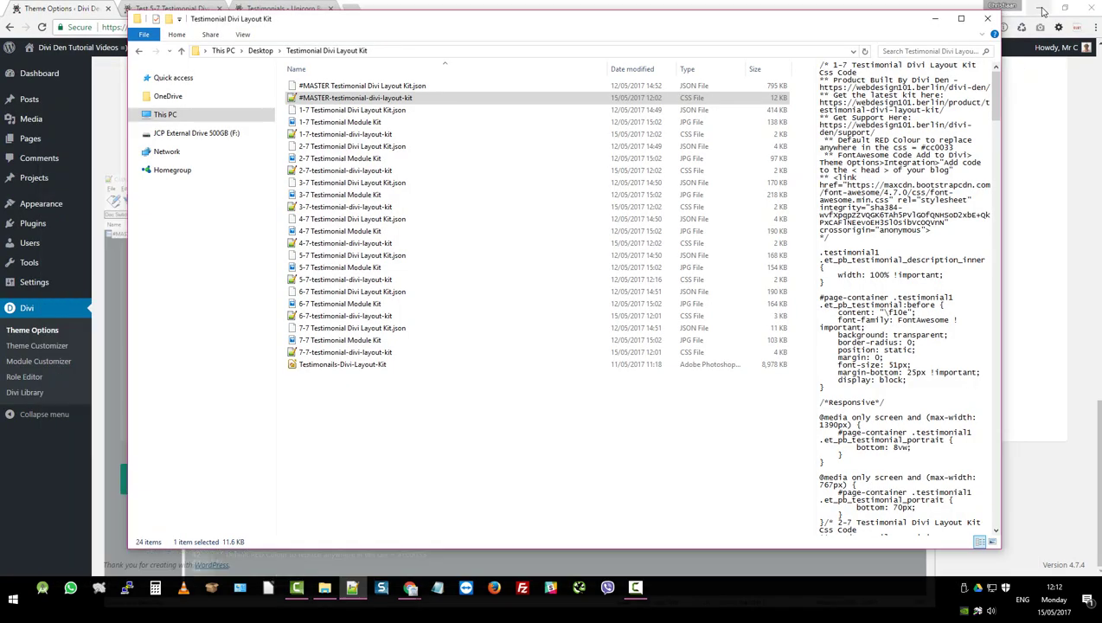
{"action": "left_click", "coordinate": [935, 18]}
Paste the FontAwesome stylesheet link into the Integration setting "Add code to the < head > of your blog" and save the changes
{"action": "scroll", "coordinate": [243, 406], "scroll_direction": "up", "scroll_amount": 3}
{"action": "scroll", "coordinate": [260, 332], "scroll_direction": "up", "scroll_amount": 10}
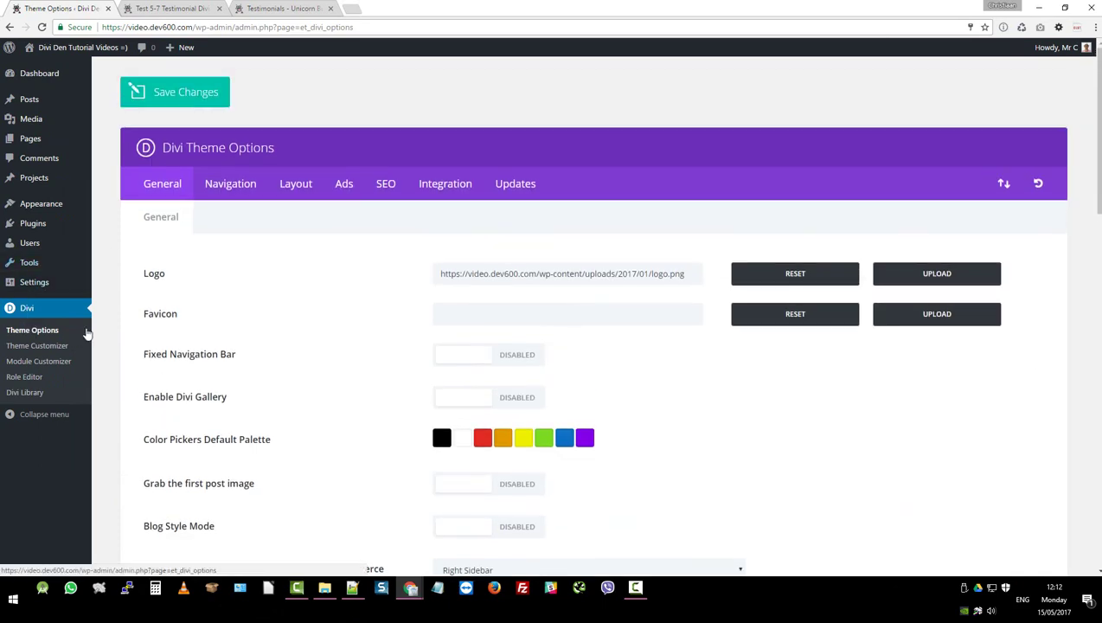
{"action": "left_click", "coordinate": [448, 185]}
{"action": "scroll", "coordinate": [355, 346], "scroll_direction": "down", "scroll_amount": 2}
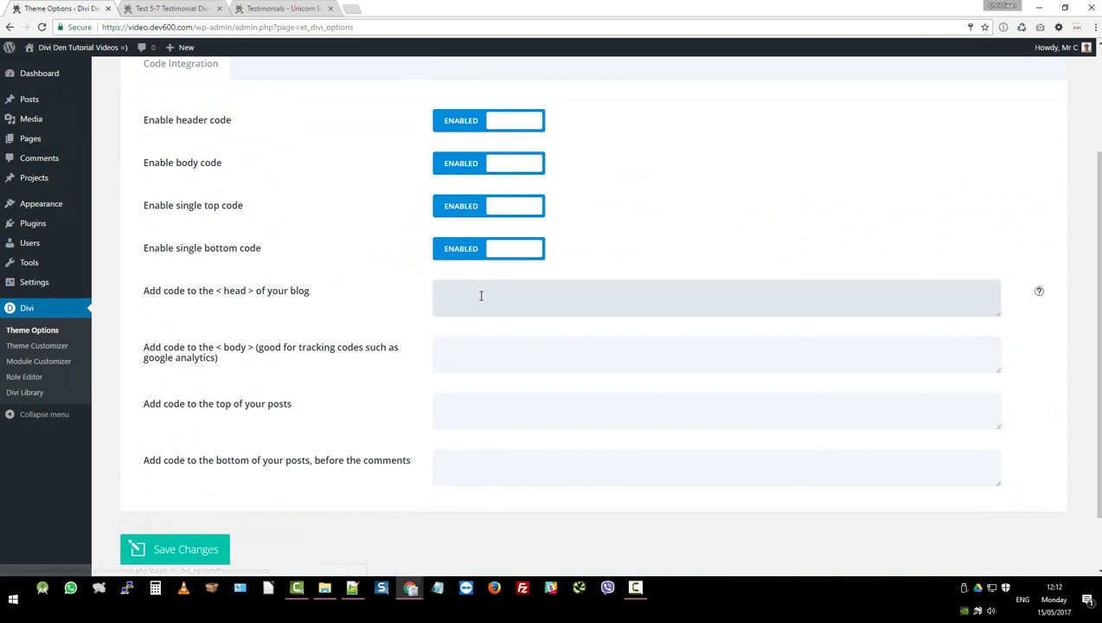
{"action": "type", "text": "<link href=\"https://maxcdn.bootstrapcdn.com/font-awesome/4.7.0/css/font-awesome.min.css\" rel=\"stylesheet\" integrity=\"sha384-wvfXpqpZZVQGK6TAh5PVlGOfQNHSoD2xbE+QkPxCAFlNEevoEH3Sl0sibVcOQVnN\" crossorigin=\"anonymous\">"}
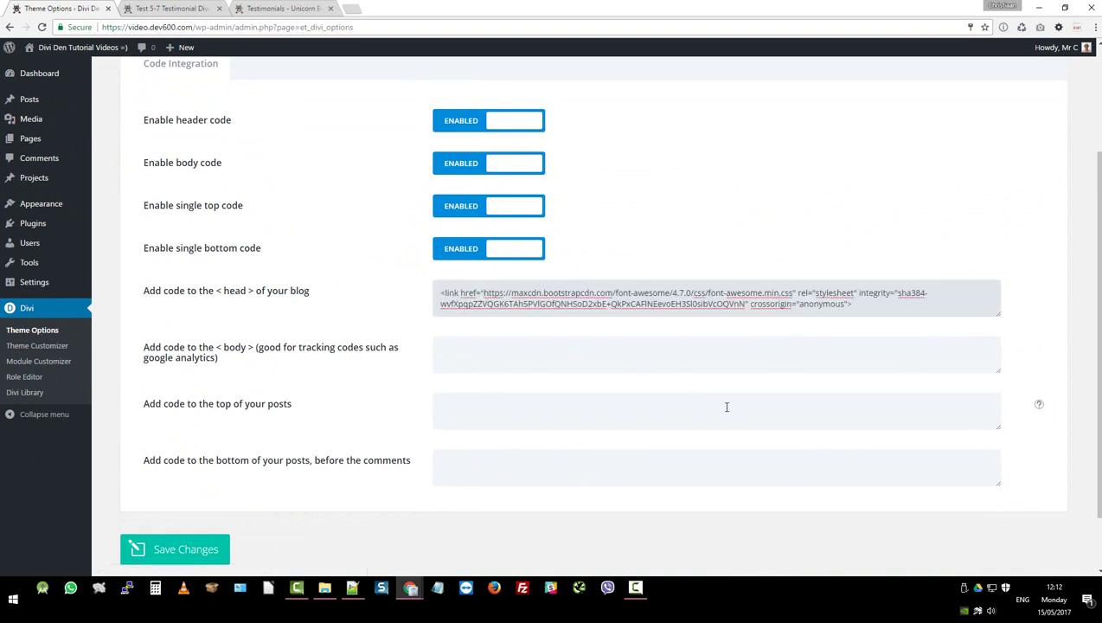
{"action": "left_click", "coordinate": [182, 555]}
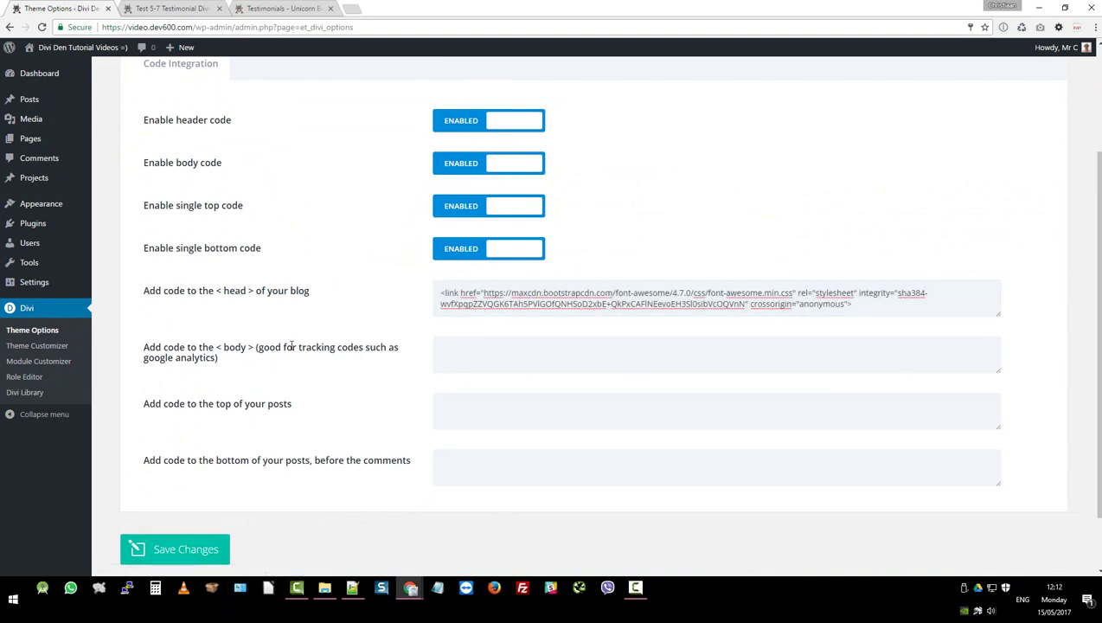
Bring up the Custom CSS field in the general theme options, switch to Notepad++ and copy the master CSS file's entire code
{"action": "scroll", "coordinate": [298, 346], "scroll_direction": "up", "scroll_amount": 2}
{"action": "left_click", "coordinate": [156, 186]}
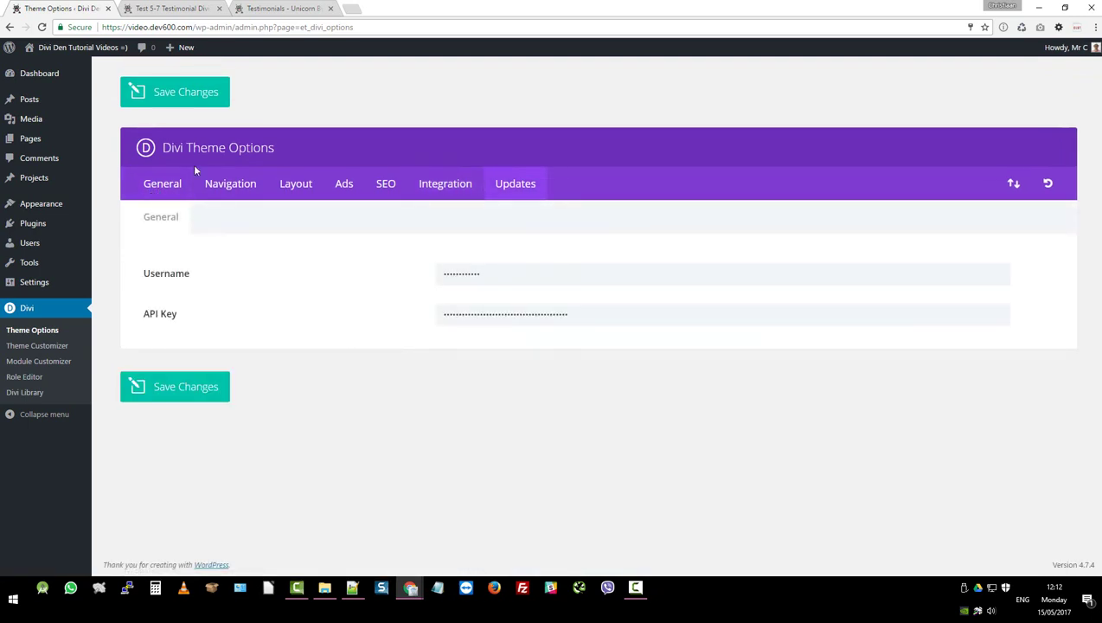
{"action": "left_click", "coordinate": [156, 186]}
{"action": "scroll", "coordinate": [386, 415], "scroll_direction": "down", "scroll_amount": 10}
{"action": "scroll", "coordinate": [393, 413], "scroll_direction": "down", "scroll_amount": 3}
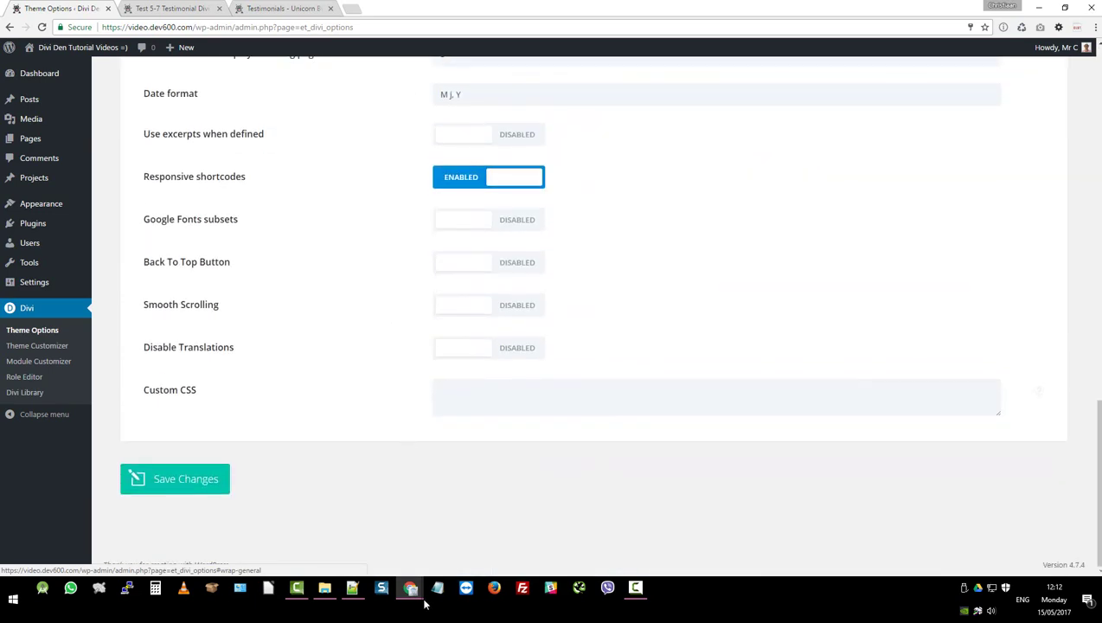
{"action": "left_click", "coordinate": [352, 587]}
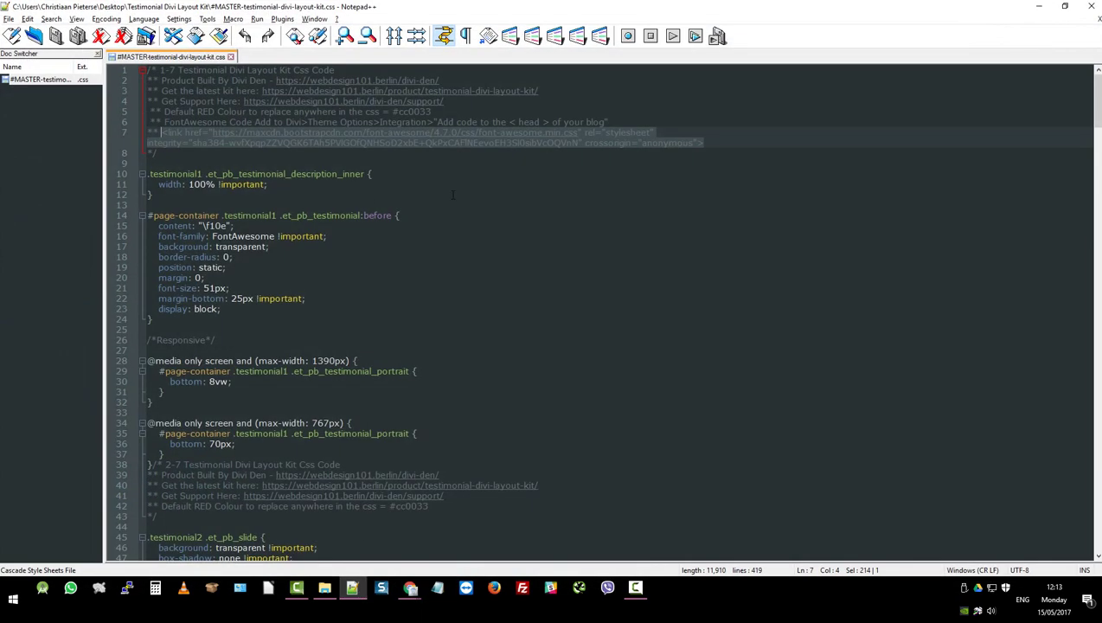
{"action": "left_click", "coordinate": [450, 197]}
{"action": "key", "text": "ctrl+a"}
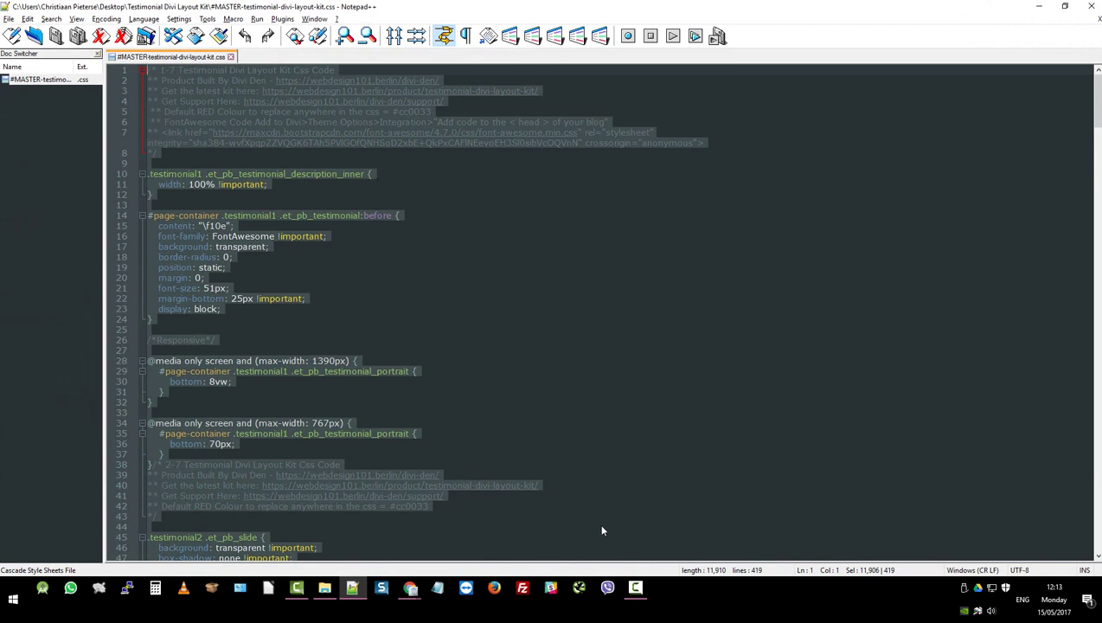
Paste the copied master CSS code into the Custom CSS field of the Divi Theme Options in the browser and save the changes
{"action": "mouse_move", "coordinate": [411, 587]}
{"action": "left_click", "coordinate": [372, 548]}
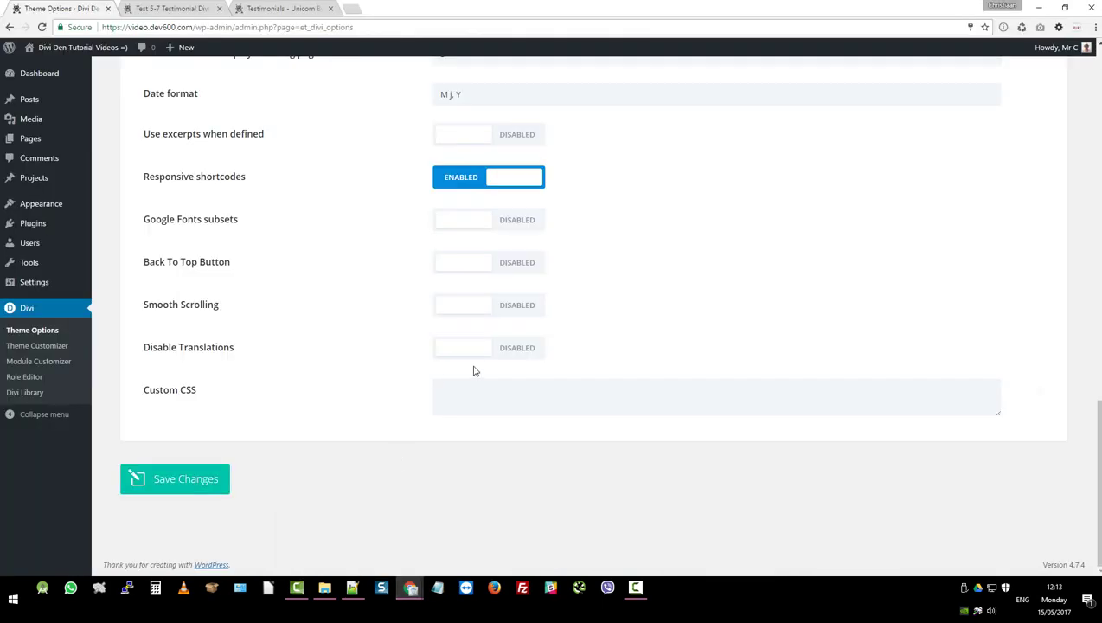
{"action": "left_click", "coordinate": [492, 391]}
{"action": "key", "text": "ctrl+v"}
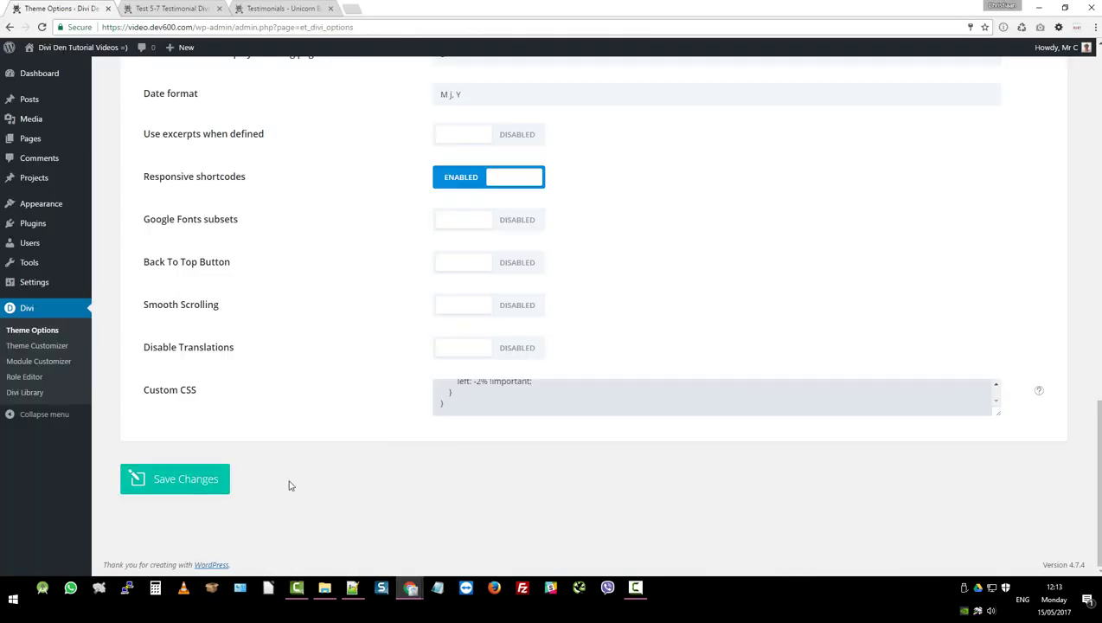
{"action": "left_click", "coordinate": [181, 490]}
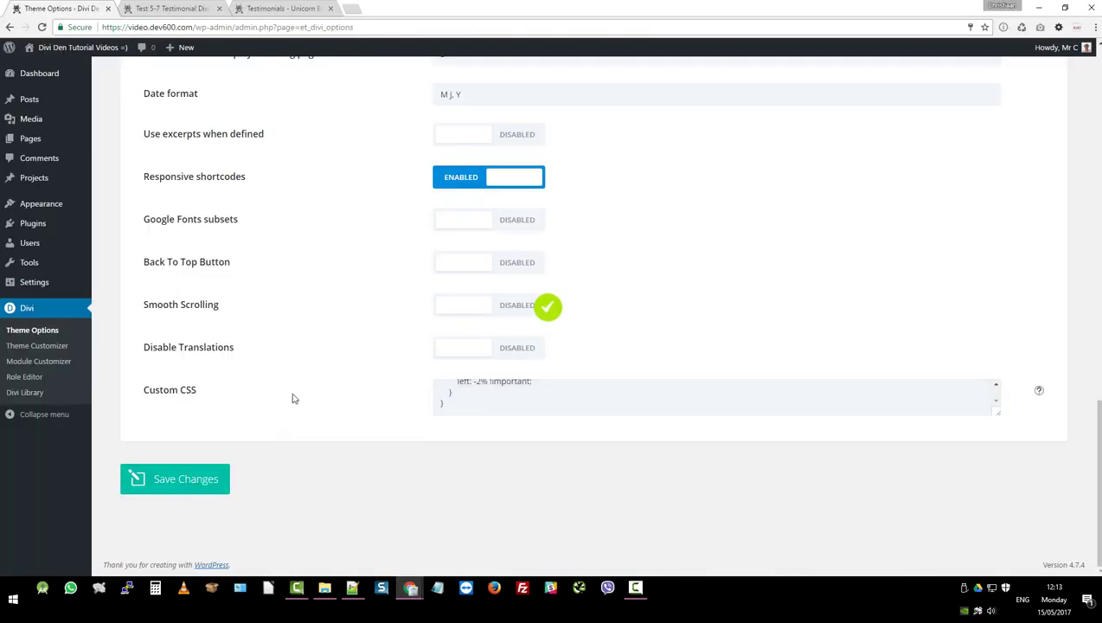
Reload the published test page, check the testimonials in a narrow browser window, and maximize the window again
{"action": "left_click", "coordinate": [184, 10]}
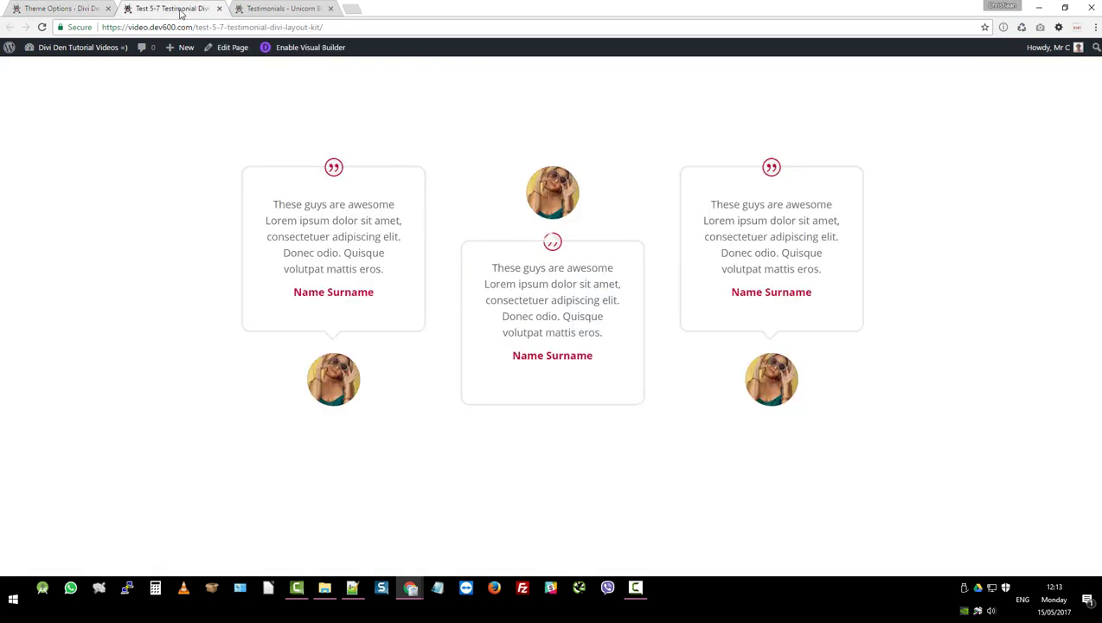
{"action": "left_click", "coordinate": [42, 26]}
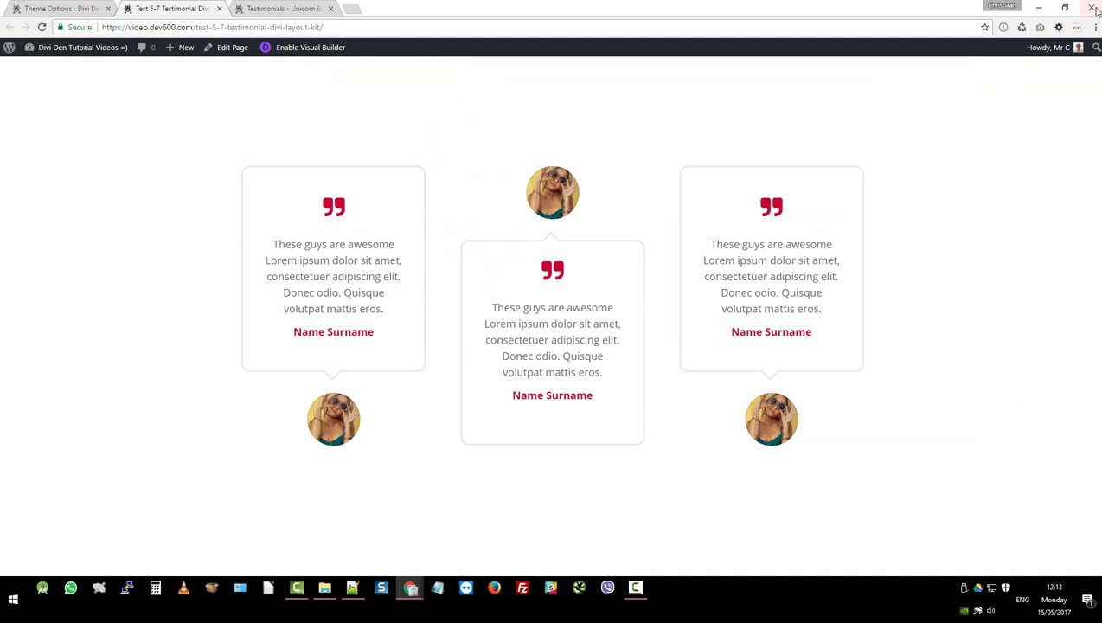
{"action": "left_click", "coordinate": [1065, 7]}
{"action": "scroll", "coordinate": [450, 281], "scroll_direction": "down", "scroll_amount": 4}
{"action": "scroll", "coordinate": [451, 275], "scroll_direction": "up", "scroll_amount": 4}
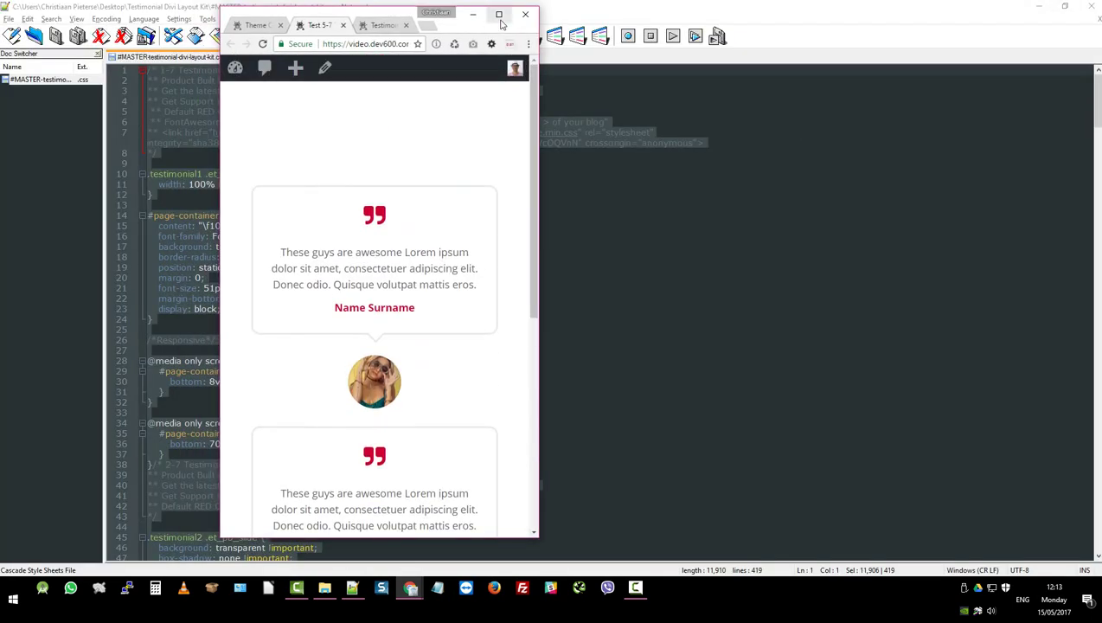
{"action": "left_click", "coordinate": [500, 15]}
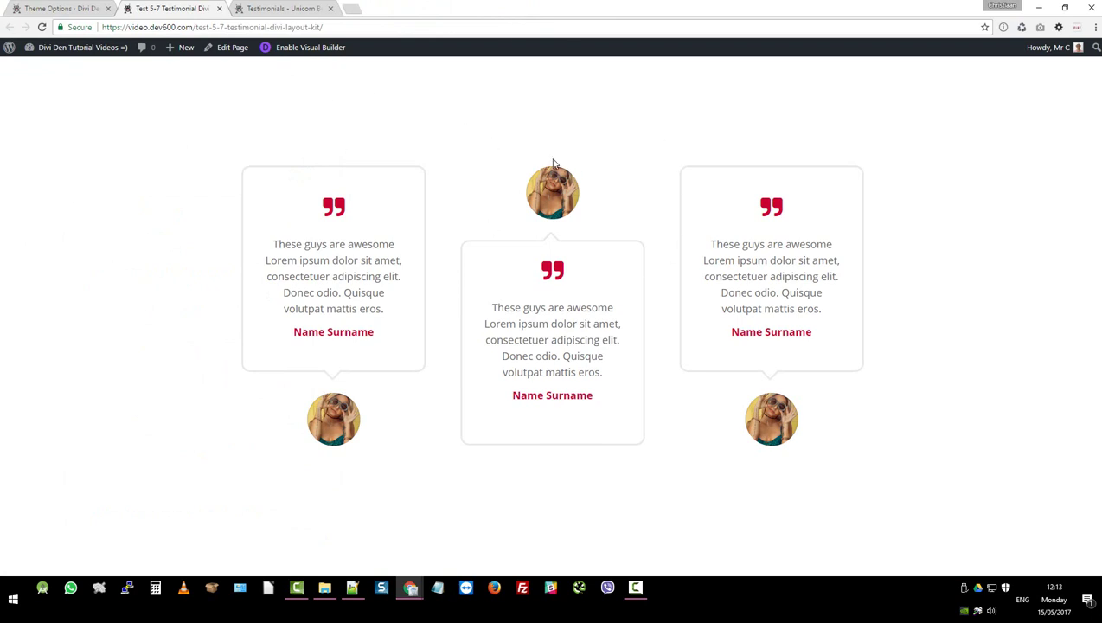
Replace every occurrence of the default red colour #cc0033 with #974df3 in the master CSS file in Notepad++
{"action": "left_click", "coordinate": [76, 9]}
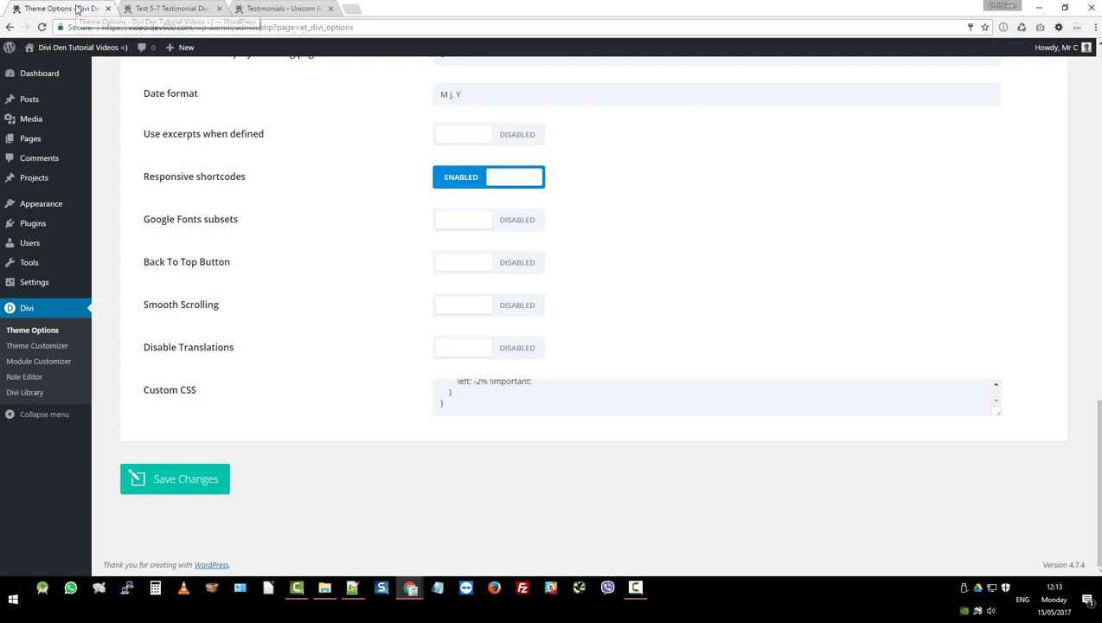
{"action": "left_click", "coordinate": [352, 587]}
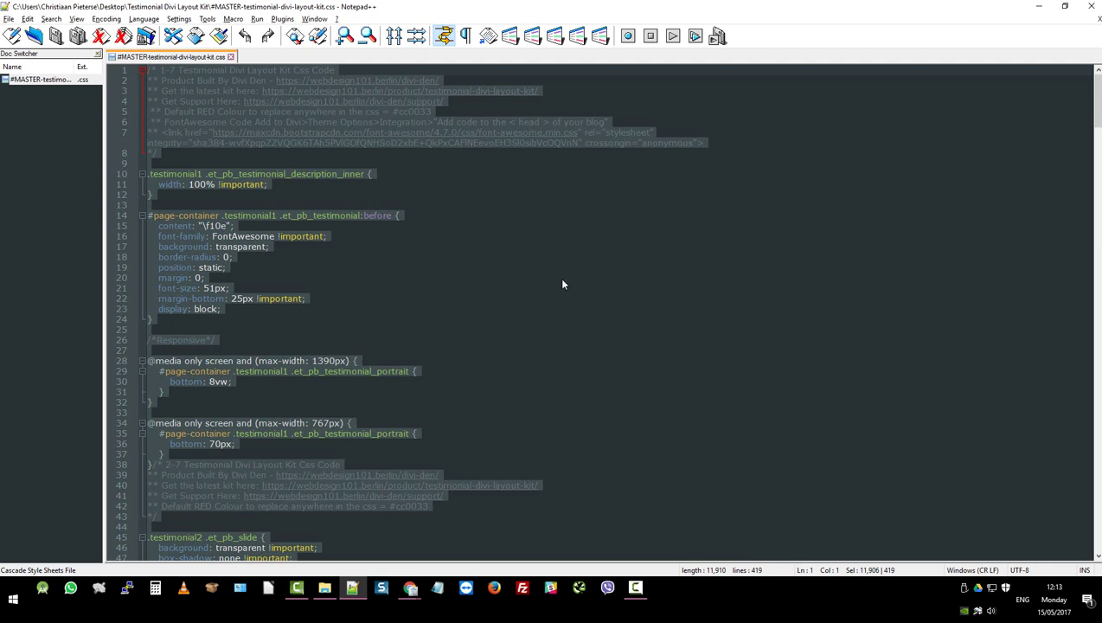
{"action": "left_click", "coordinate": [562, 278]}
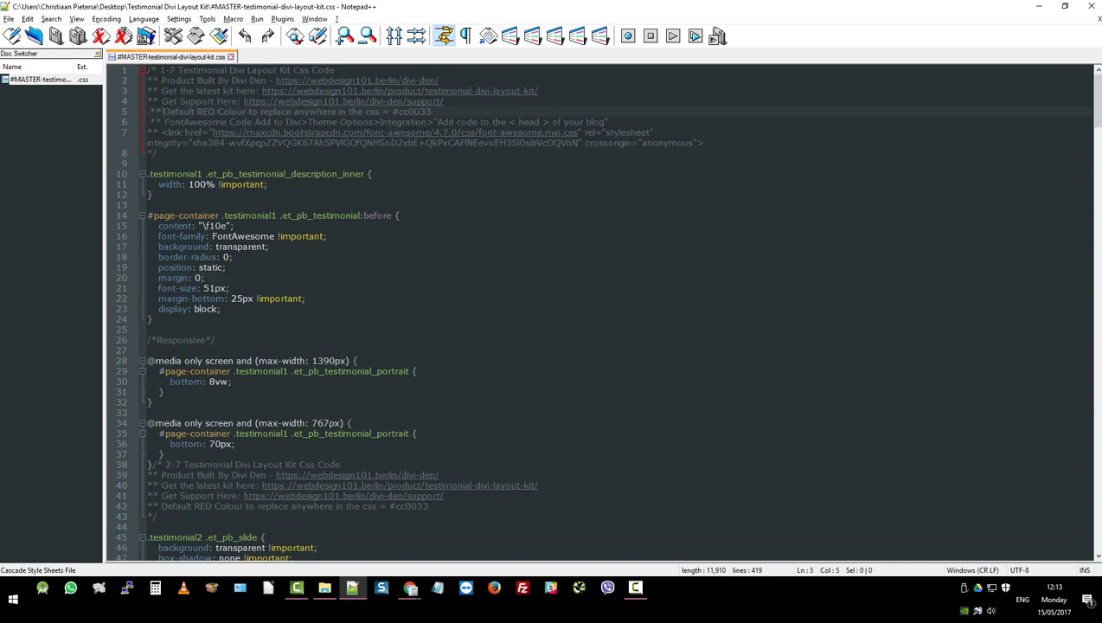
{"action": "left_click_drag", "start_coordinate": [163, 111], "coordinate": [401, 111]}
{"action": "left_click", "coordinate": [455, 111]}
{"action": "left_click_drag", "start_coordinate": [391, 111], "coordinate": [412, 112]}
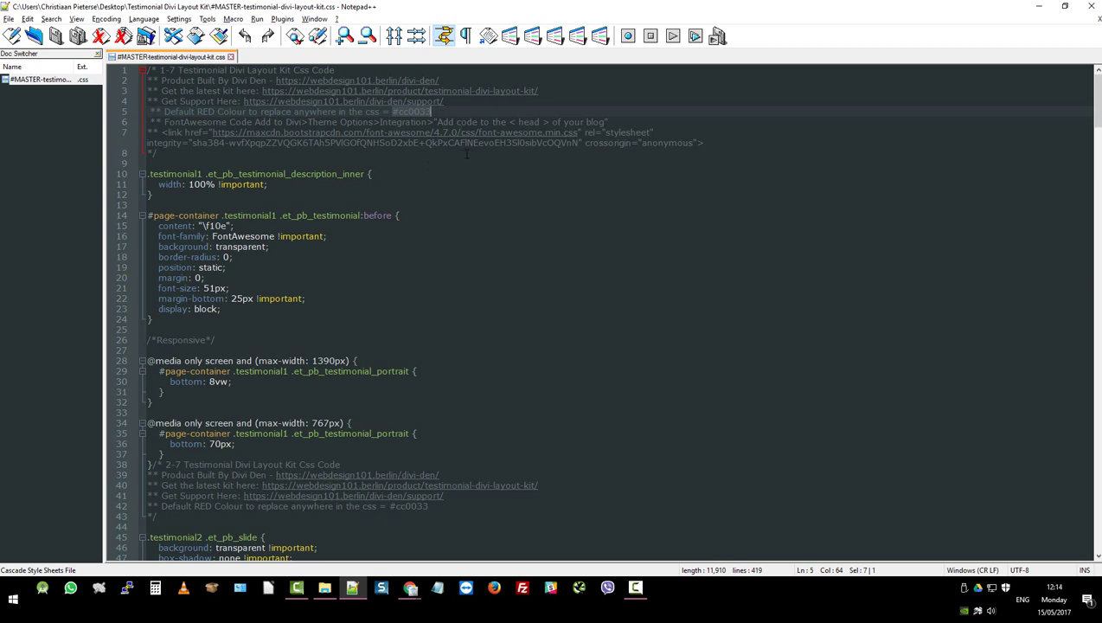
{"action": "key", "text": "ctrl+f"}
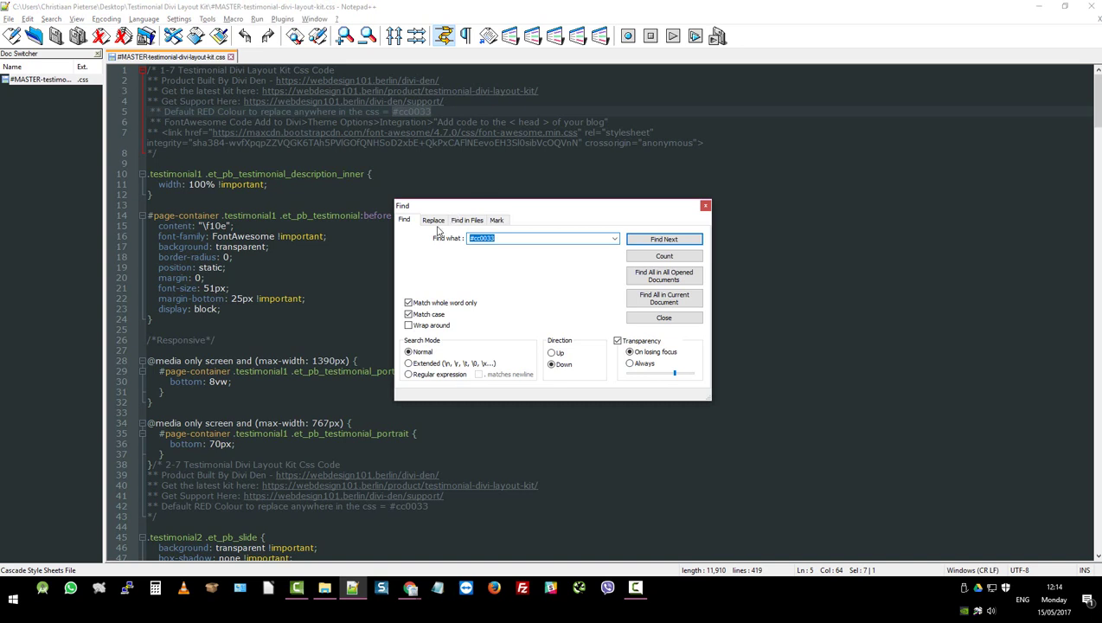
{"action": "left_click", "coordinate": [434, 220]}
{"action": "double_click", "coordinate": [491, 255]}
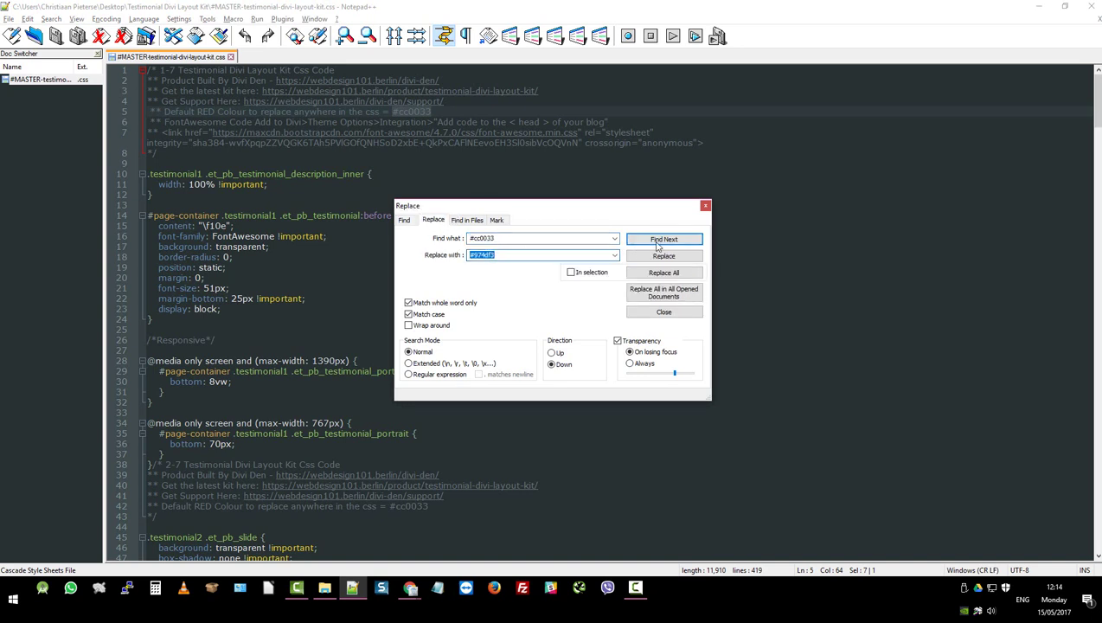
{"action": "left_click", "coordinate": [663, 257]}
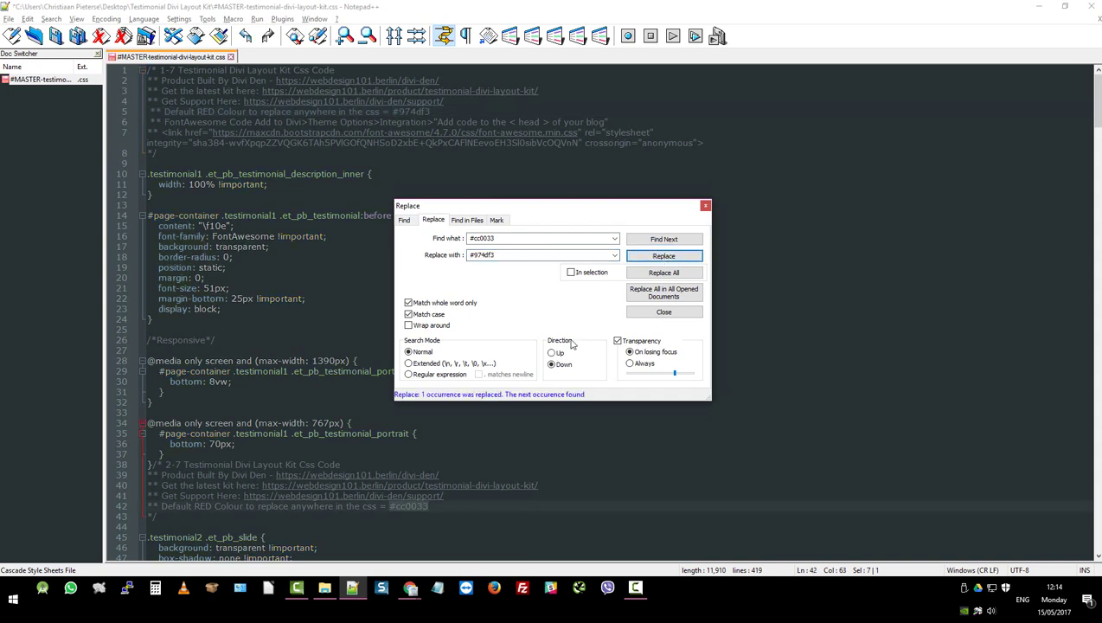
{"action": "left_click", "coordinate": [664, 273]}
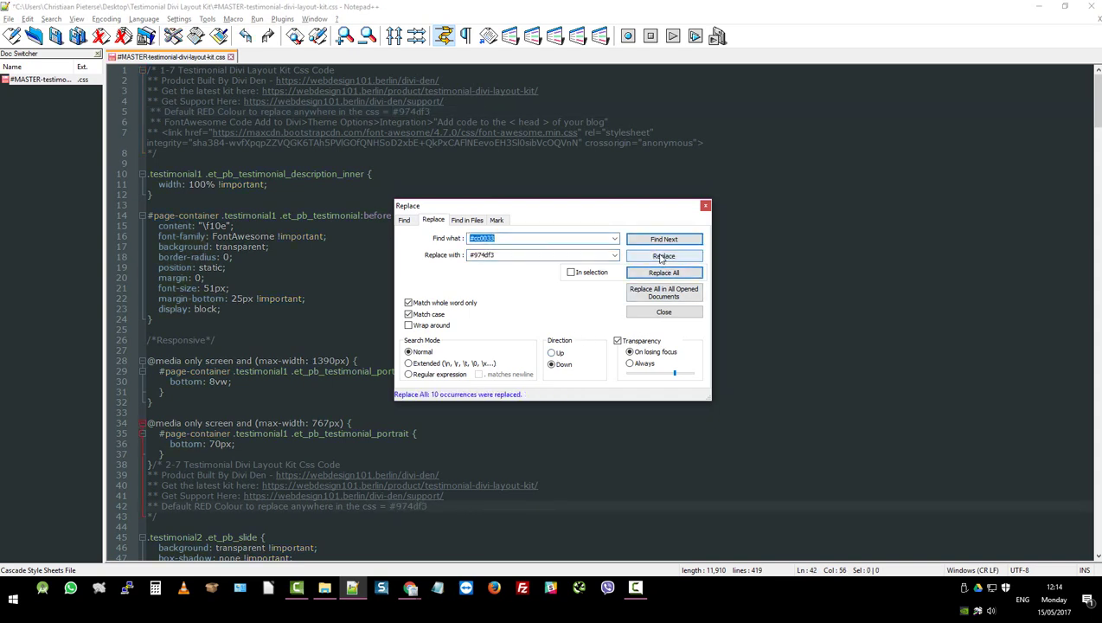
{"action": "left_click", "coordinate": [706, 209]}
Review the replaced colour values, copy the entire edited CSS code, and return to the Divi Theme Options in the browser
{"action": "scroll", "coordinate": [492, 279], "scroll_direction": "down", "scroll_amount": 3}
{"action": "scroll", "coordinate": [493, 278], "scroll_direction": "up", "scroll_amount": 3}
{"action": "scroll", "coordinate": [493, 279], "scroll_direction": "down", "scroll_amount": 14}
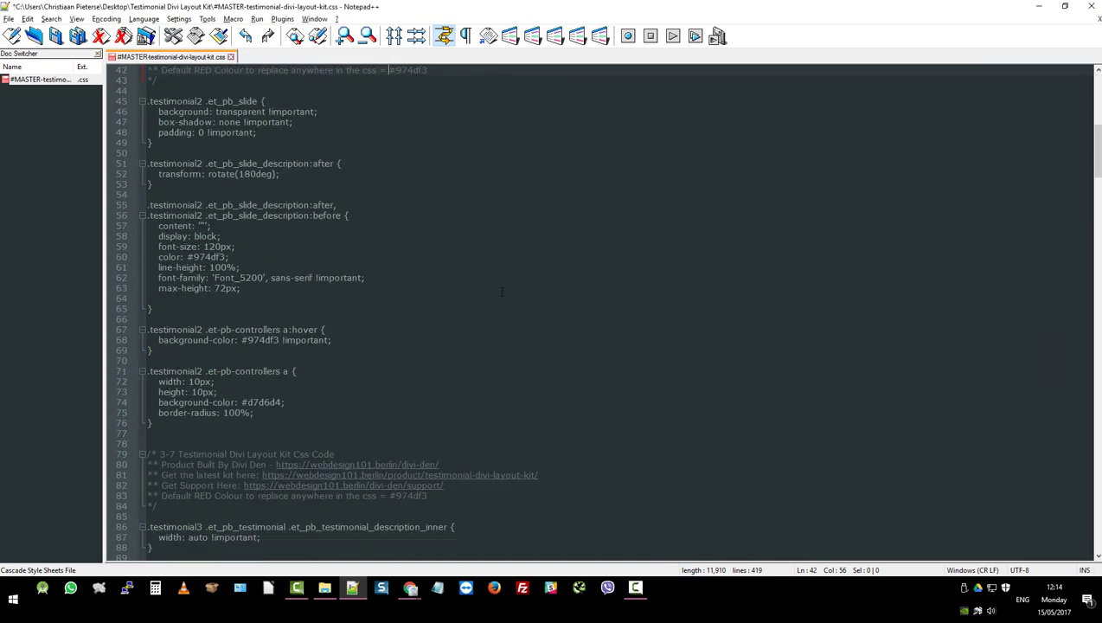
{"action": "scroll", "coordinate": [507, 289], "scroll_direction": "up", "scroll_amount": 3}
{"action": "scroll", "coordinate": [507, 290], "scroll_direction": "up", "scroll_amount": 1}
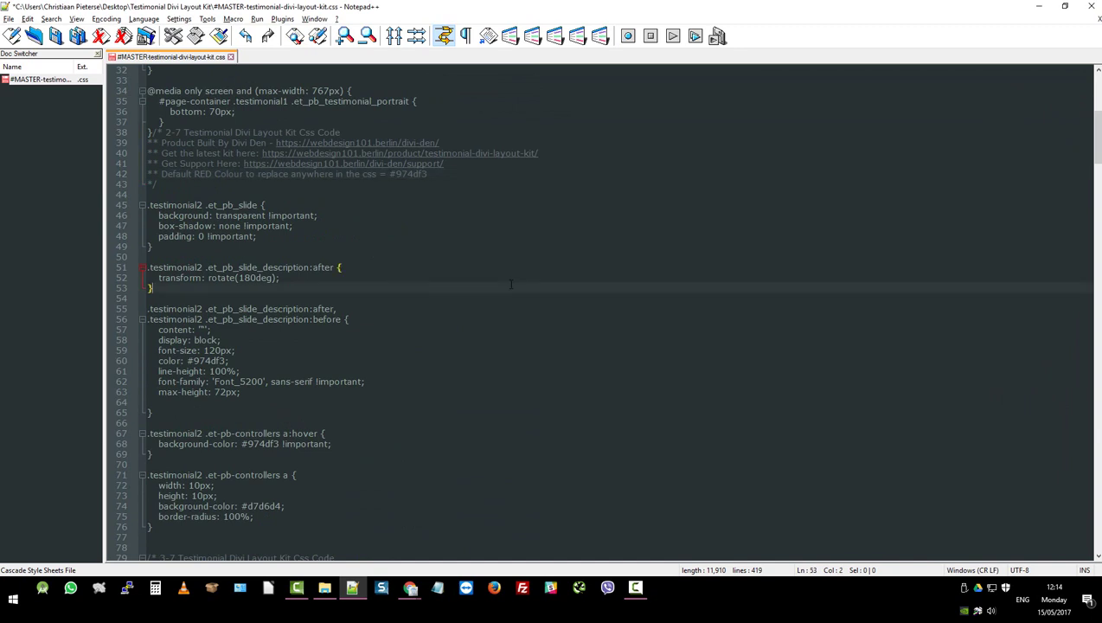
{"action": "key", "text": "ctrl+a"}
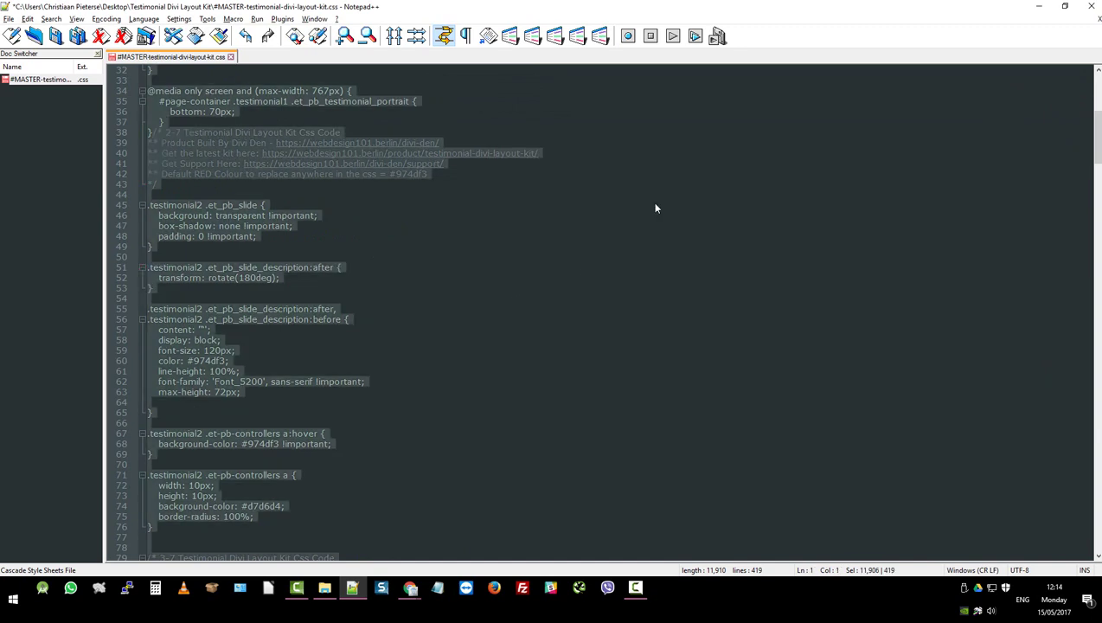
{"action": "left_click", "coordinate": [1039, 6]}
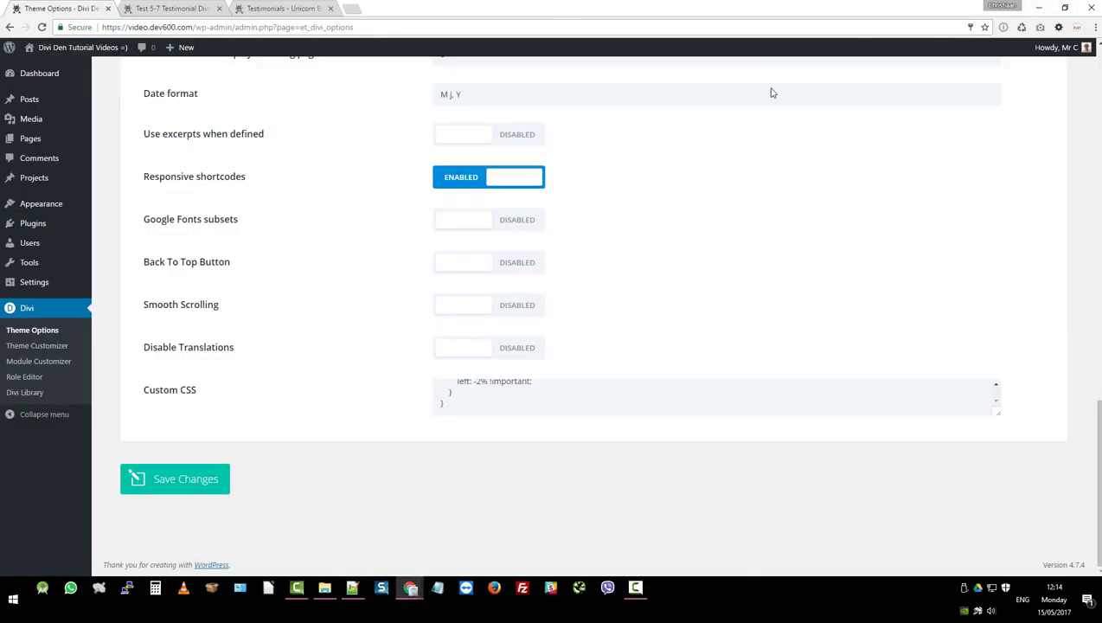
Replace the entire Custom CSS in the Divi Theme Options with the copied recoloured code and save the changes
{"action": "left_click", "coordinate": [516, 406]}
{"action": "key", "text": "ctrl+a"}
{"action": "key", "text": "BackSpace"}
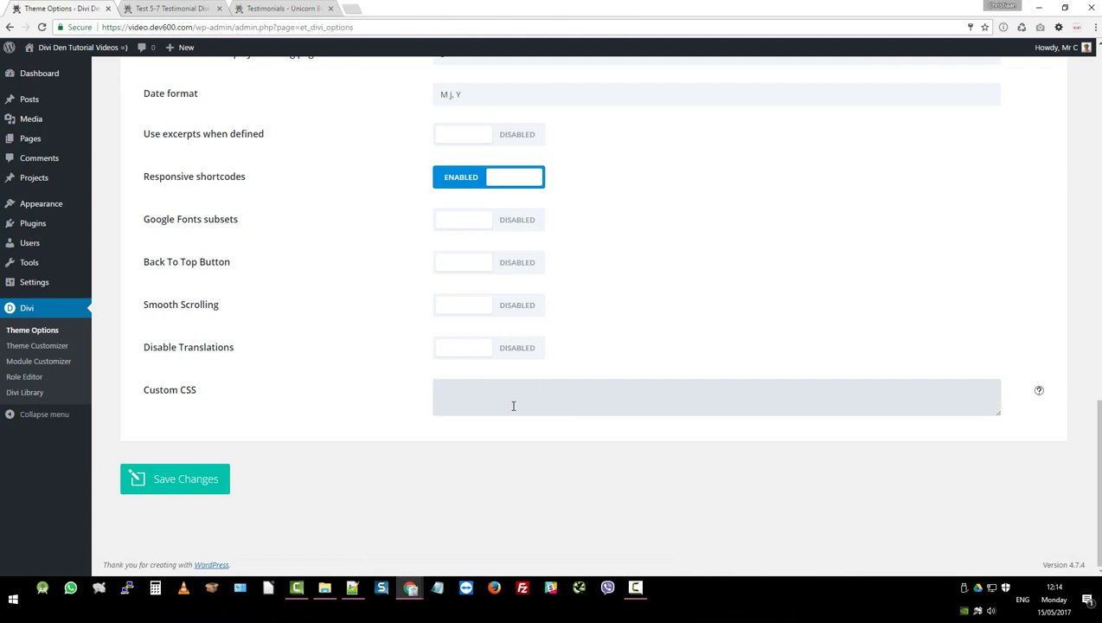
{"action": "key", "text": "ctrl+v"}
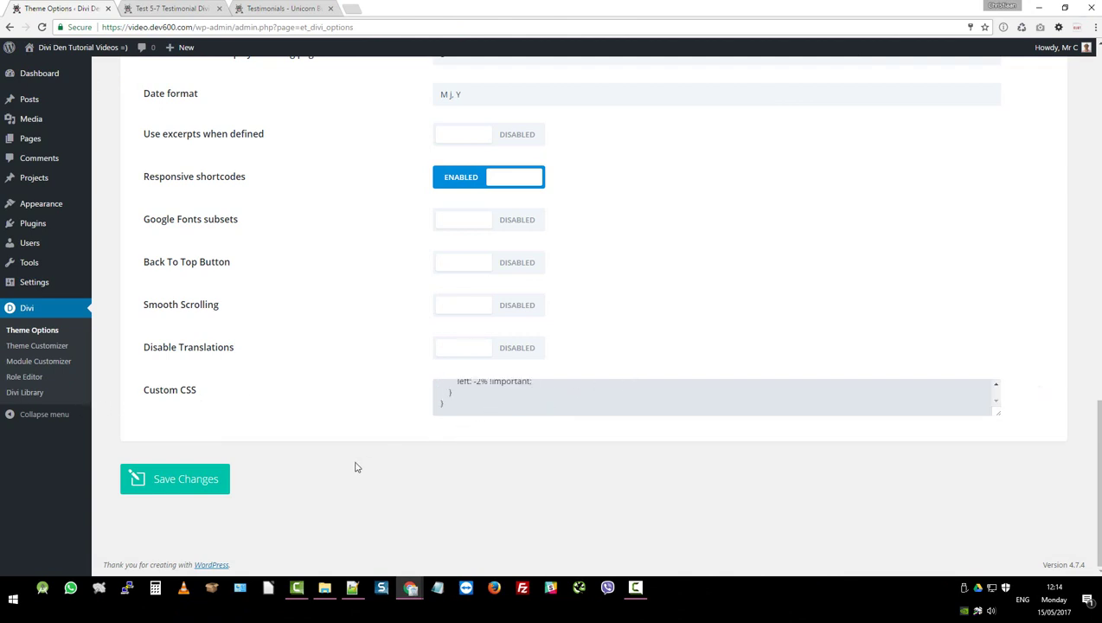
{"action": "left_click", "coordinate": [192, 490]}
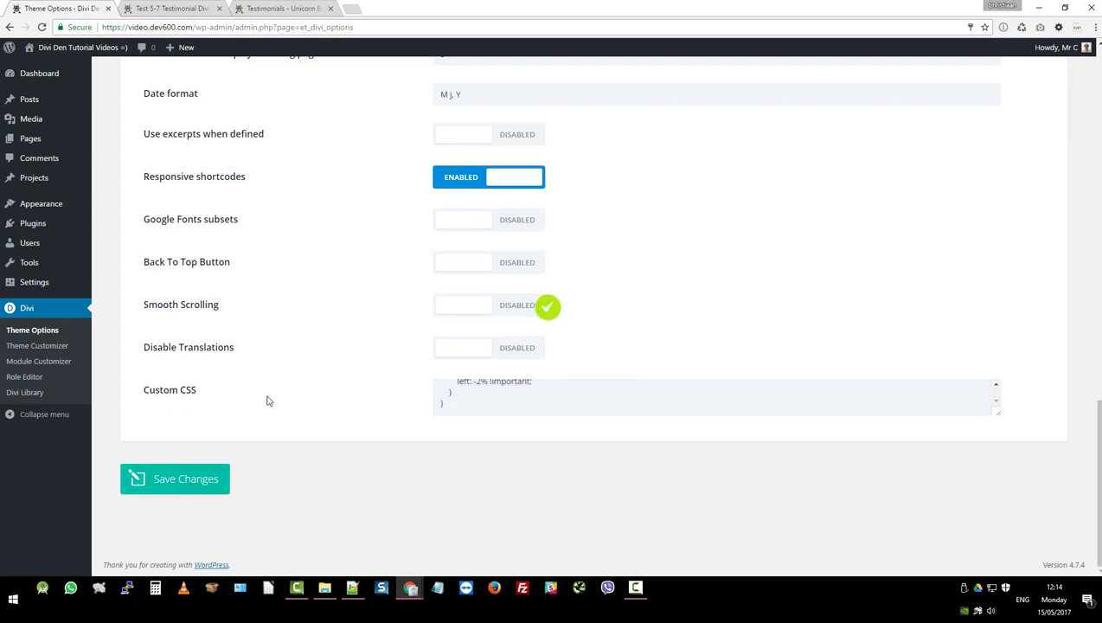
Reload the published test page, check the testimonials in a narrow and a widened browser window, and maximize the window again
{"action": "left_click", "coordinate": [173, 8]}
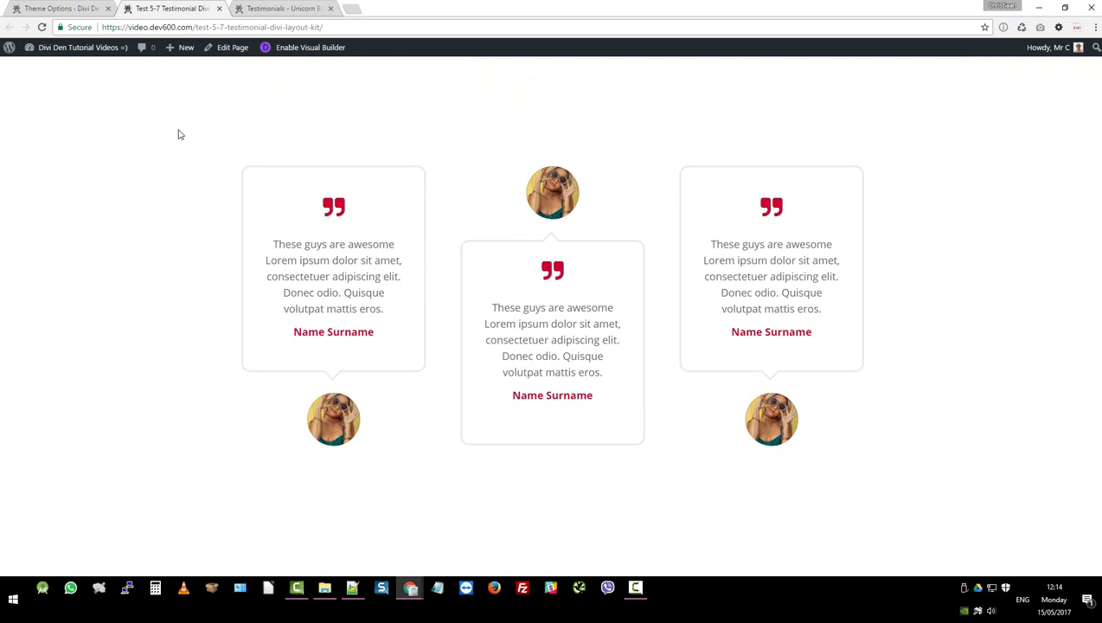
{"action": "key", "text": "F5"}
{"action": "left_click", "coordinate": [1065, 7]}
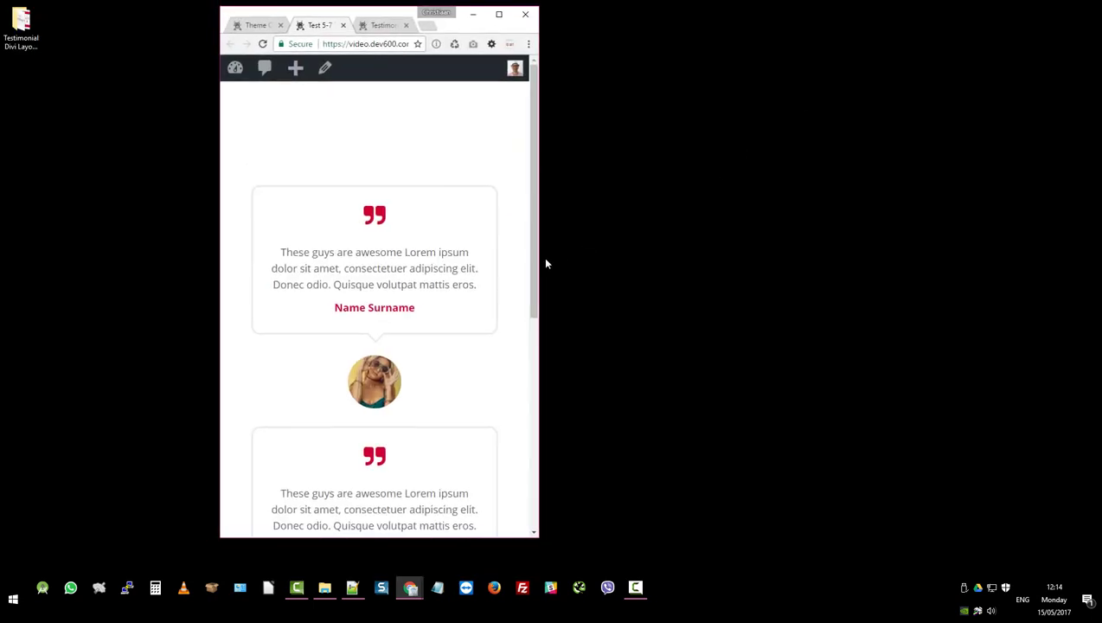
{"action": "scroll", "coordinate": [420, 264], "scroll_direction": "down", "scroll_amount": 1}
{"action": "scroll", "coordinate": [420, 265], "scroll_direction": "down", "scroll_amount": 1}
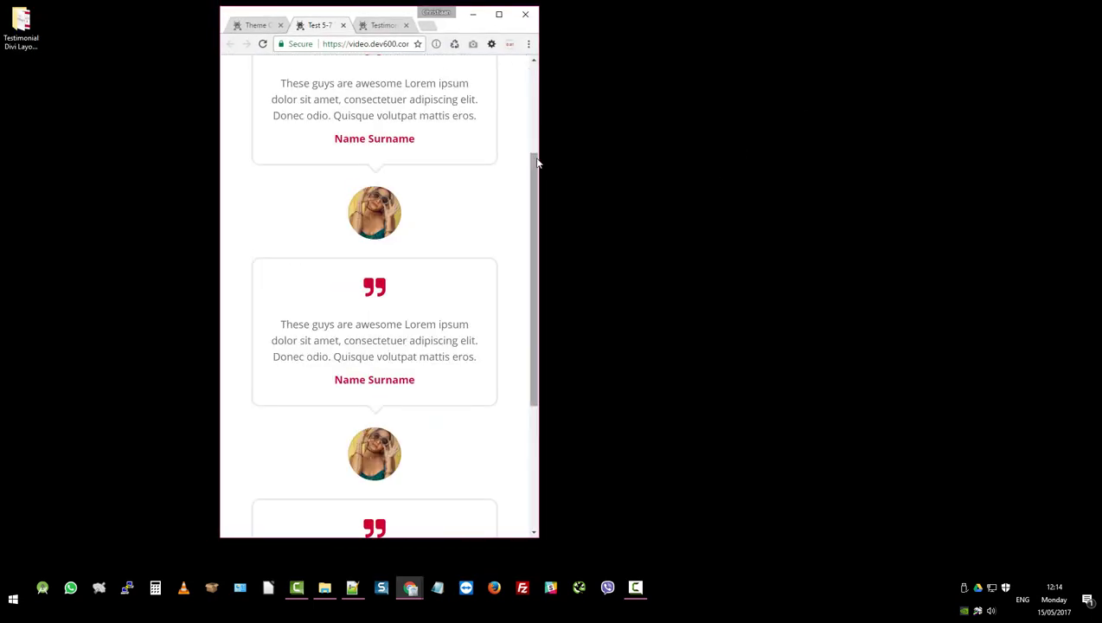
{"action": "left_click_drag", "start_coordinate": [538, 155], "coordinate": [756, 187]}
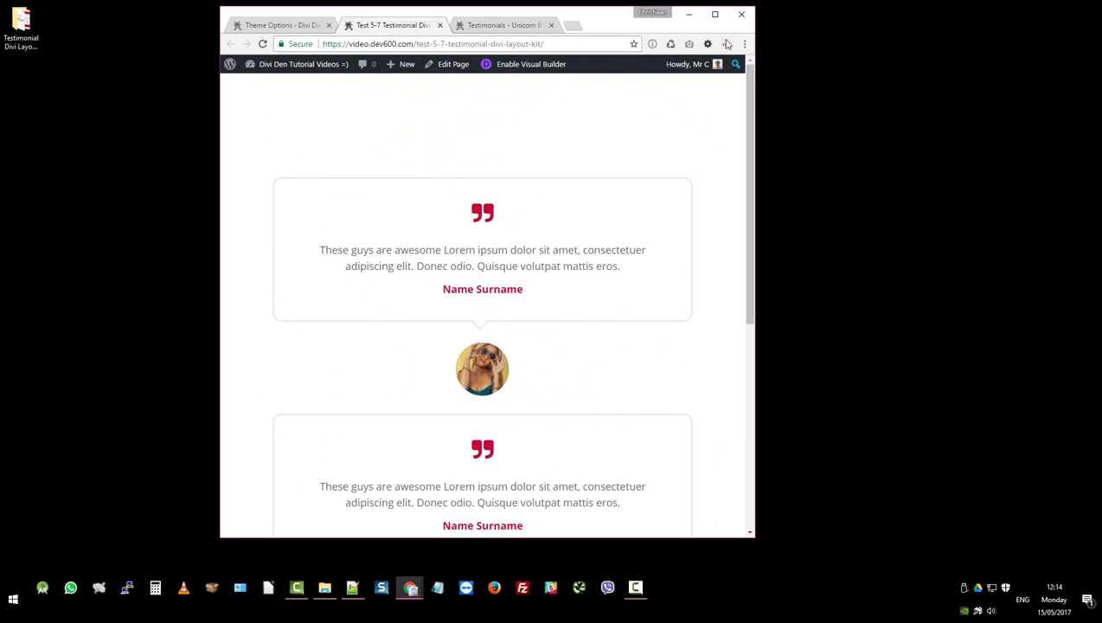
{"action": "left_click", "coordinate": [715, 14]}
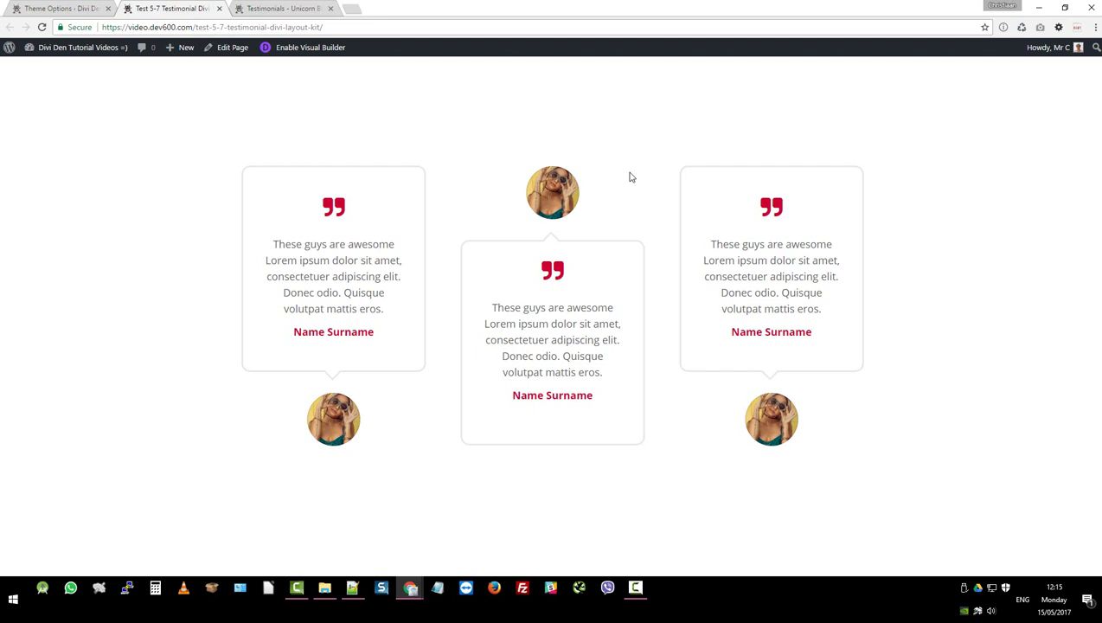
Open the test page for editing, open the settings of the first Testimonial module, and review its content options
{"action": "left_click", "coordinate": [235, 53]}
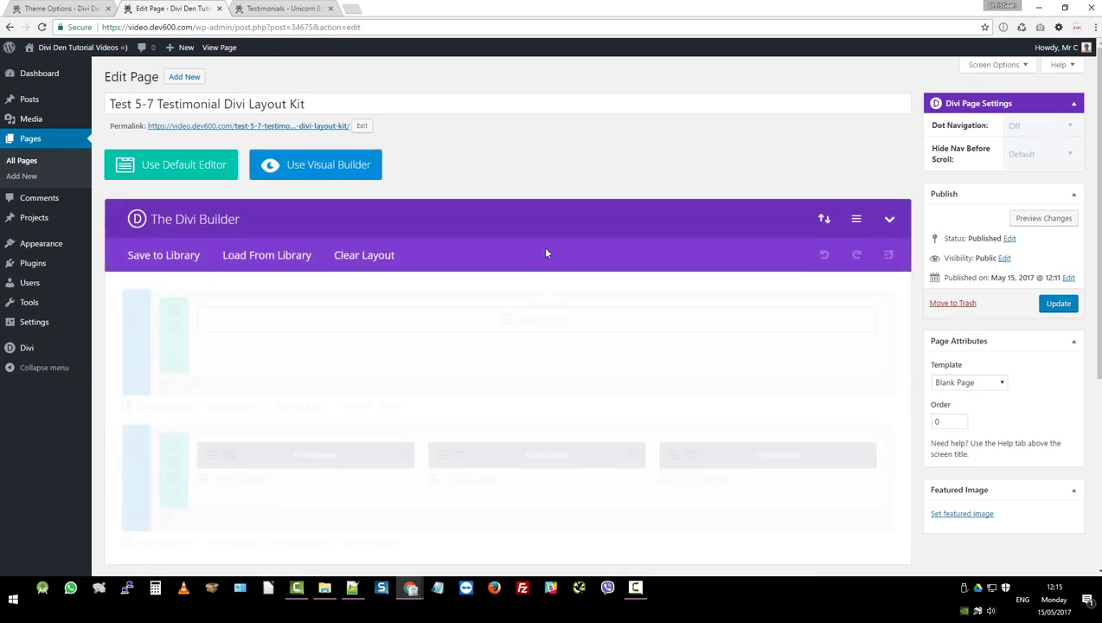
{"action": "scroll", "coordinate": [567, 255], "scroll_direction": "down", "scroll_amount": 3}
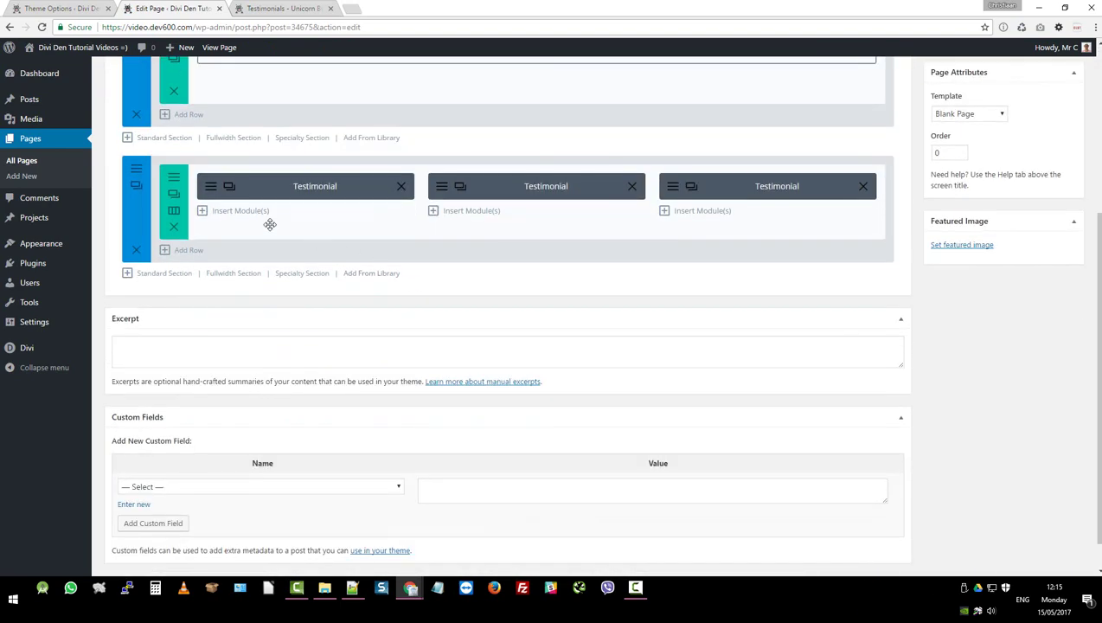
{"action": "left_click", "coordinate": [212, 188]}
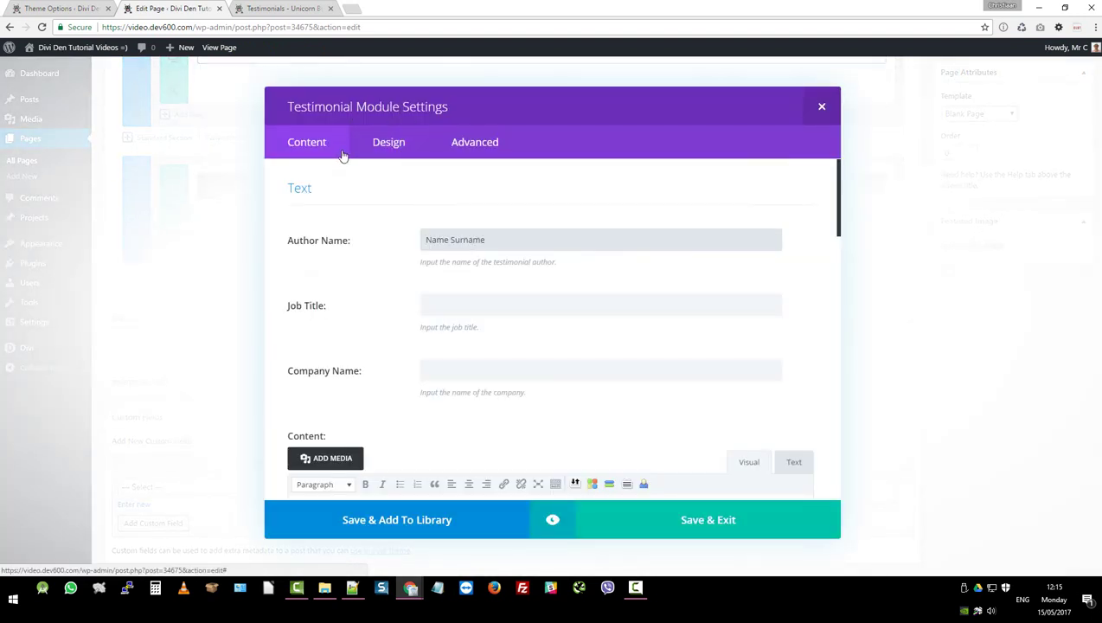
{"action": "scroll", "coordinate": [370, 224], "scroll_direction": "down", "scroll_amount": 9}
{"action": "scroll", "coordinate": [371, 323], "scroll_direction": "down", "scroll_amount": 4}
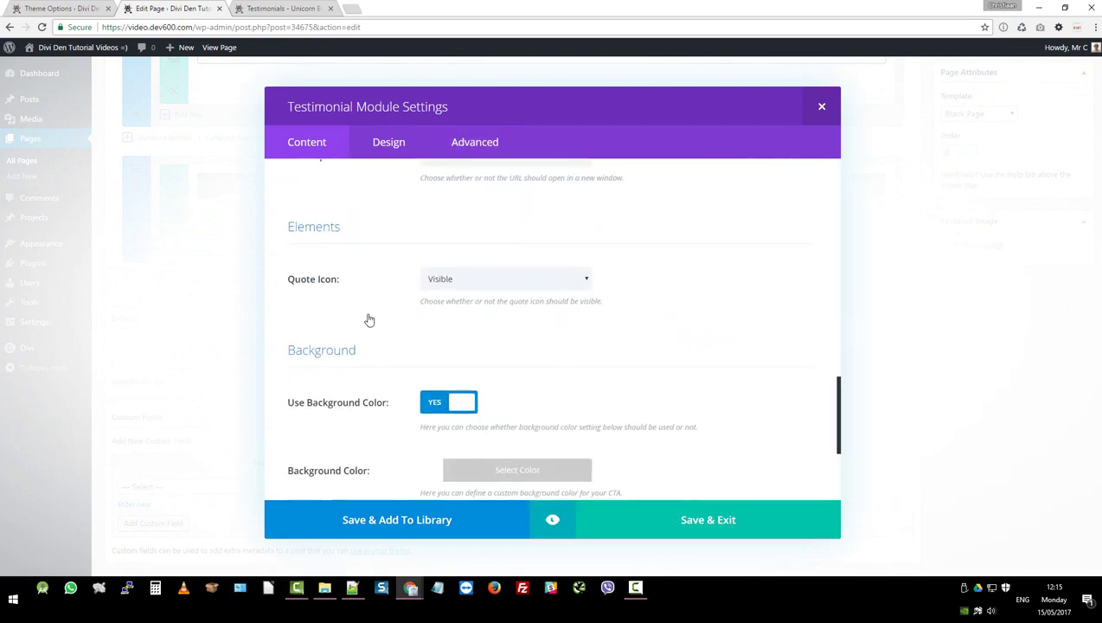
{"action": "scroll", "coordinate": [366, 310], "scroll_direction": "up", "scroll_amount": 5}
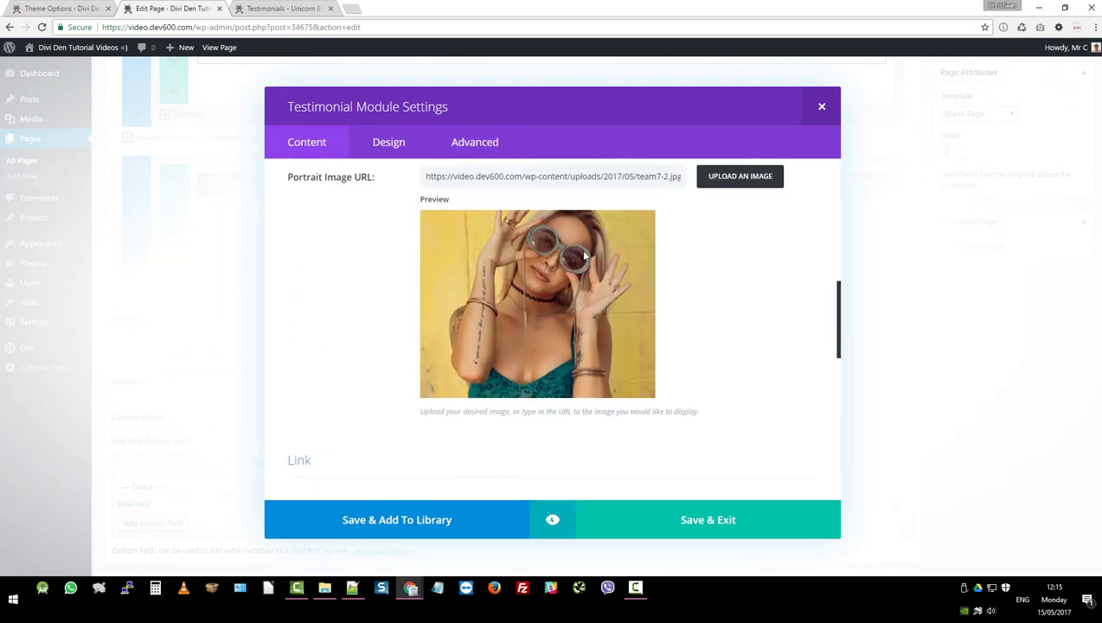
{"action": "scroll", "coordinate": [538, 275], "scroll_direction": "down", "scroll_amount": 5}
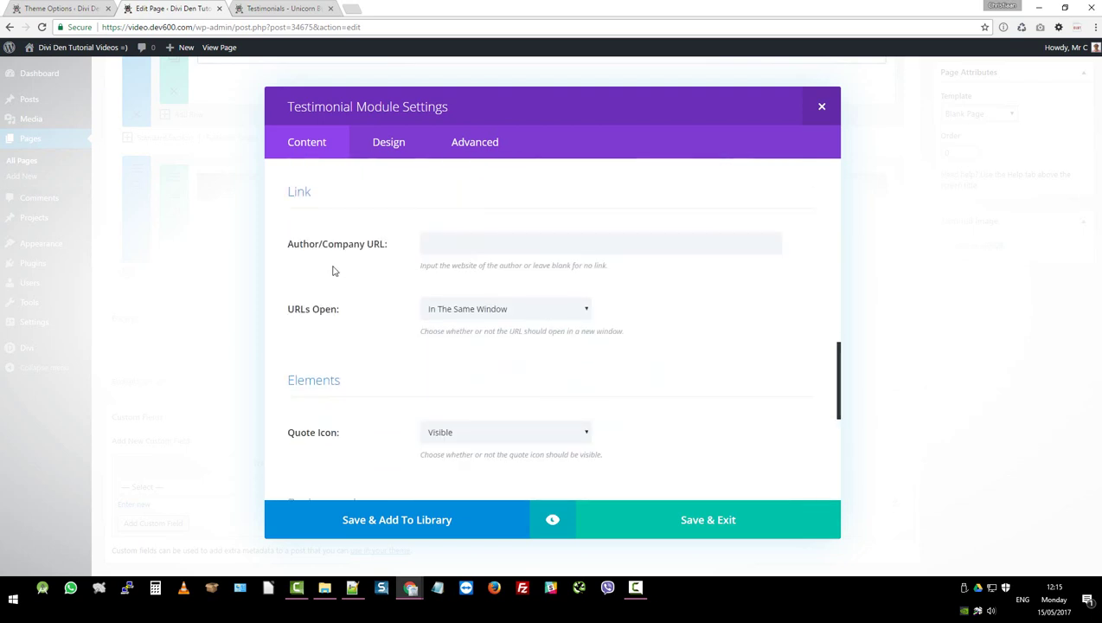
{"action": "scroll", "coordinate": [320, 267], "scroll_direction": "down", "scroll_amount": 3}
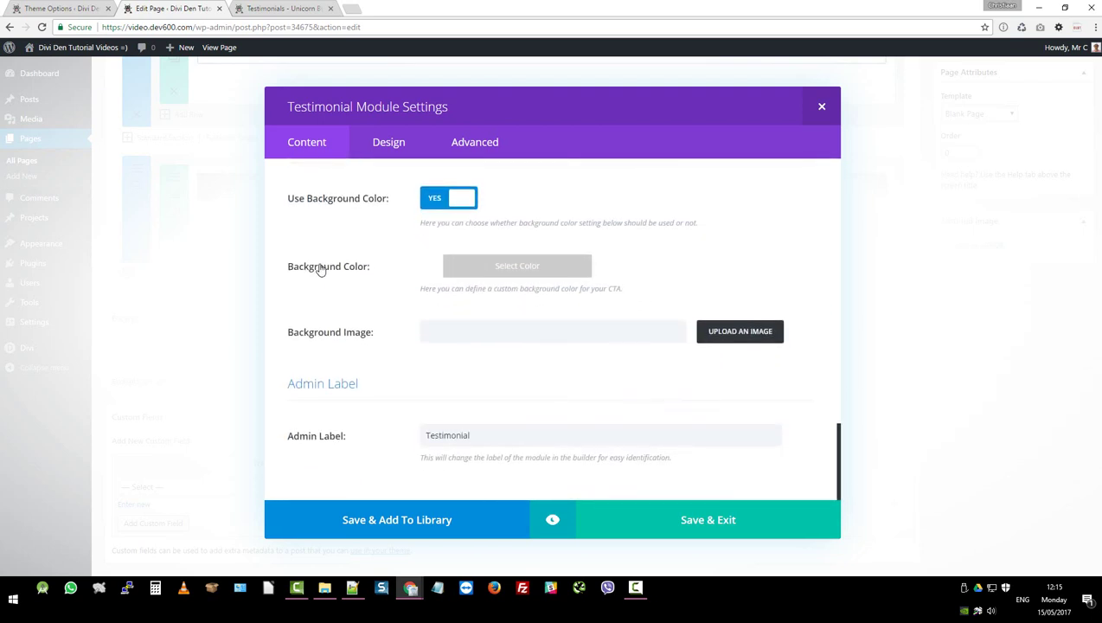
Open the Quote Icon Color of the first Testimonial module for editing and select its hex value
{"action": "left_click", "coordinate": [381, 148]}
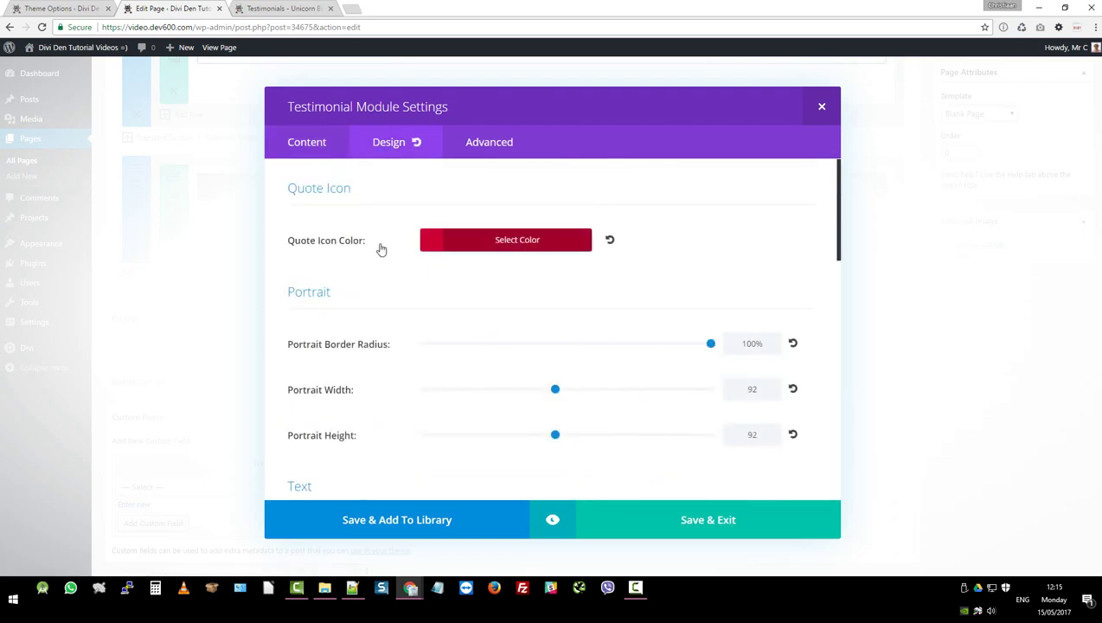
{"action": "left_click", "coordinate": [506, 246]}
{"action": "left_click_drag", "start_coordinate": [627, 239], "coordinate": [580, 246]}
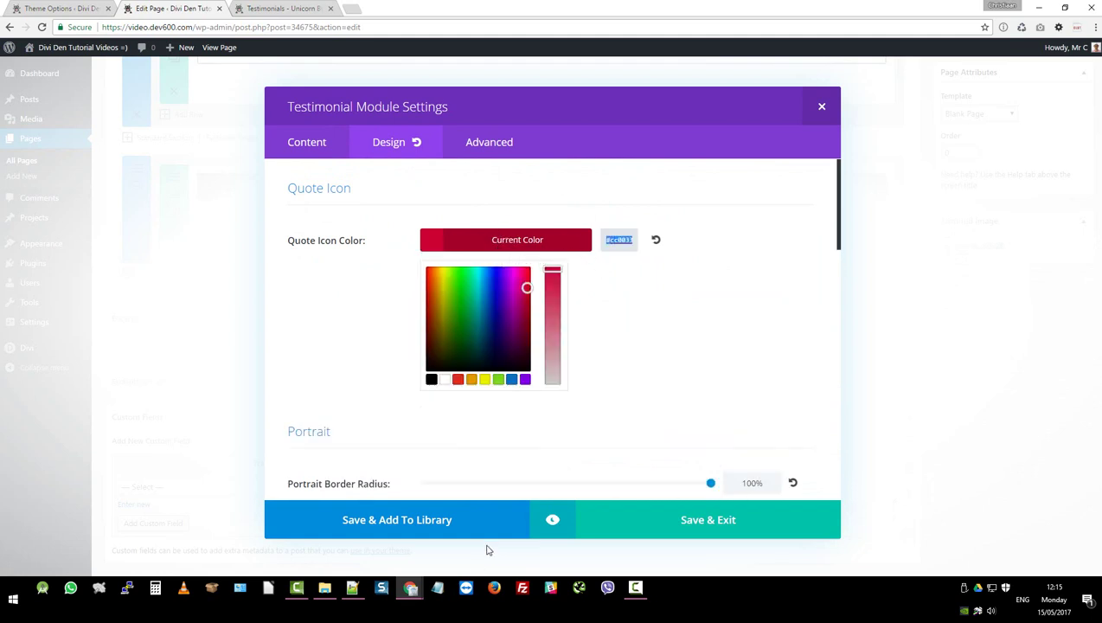
Switch to the master CSS file in Notepad++ and copy the replacement colour #974df3 from the Replace dialog
{"action": "left_click", "coordinate": [352, 589]}
{"action": "left_click", "coordinate": [438, 341]}
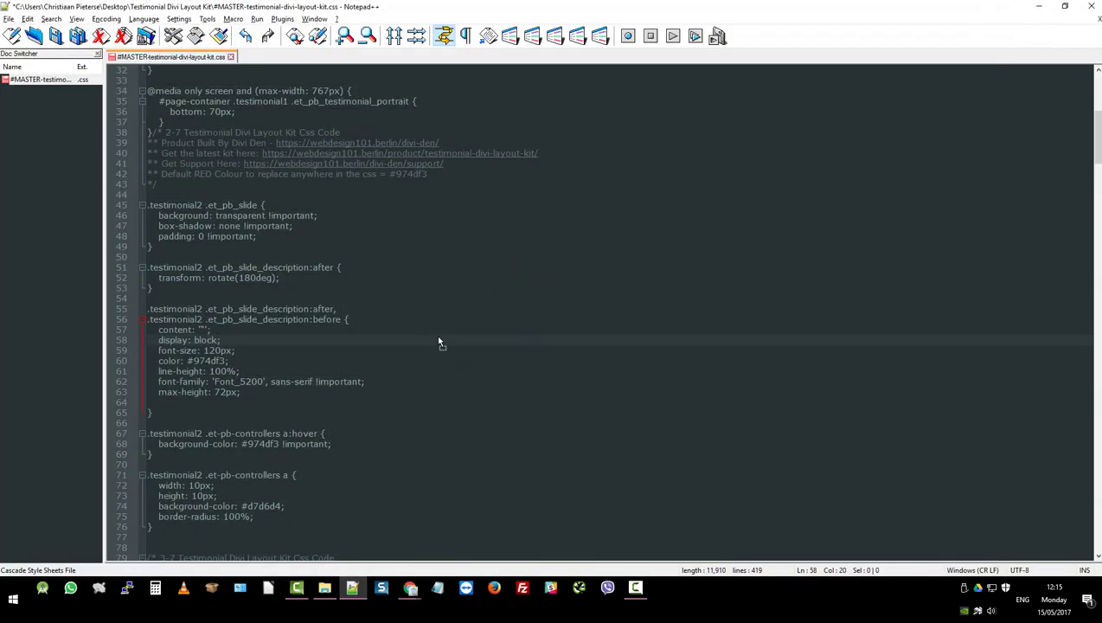
{"action": "key", "text": "ctrl+Home"}
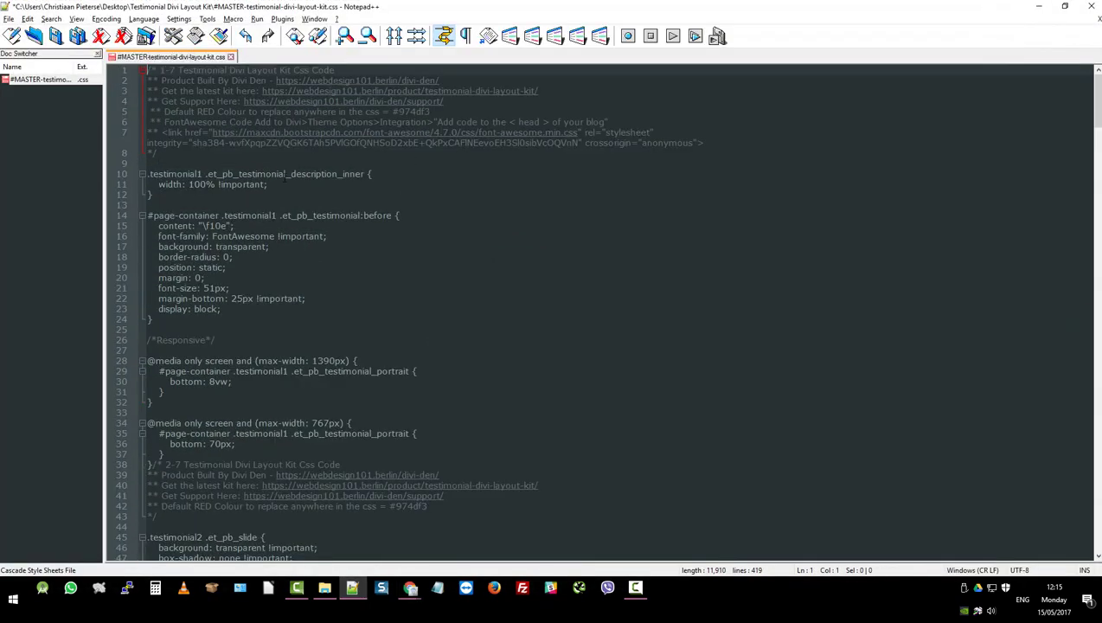
{"action": "scroll", "coordinate": [295, 226], "scroll_direction": "down", "scroll_amount": 1}
{"action": "scroll", "coordinate": [305, 272], "scroll_direction": "down", "scroll_amount": 1}
{"action": "scroll", "coordinate": [305, 272], "scroll_direction": "up", "scroll_amount": 2}
{"action": "key", "text": "ctrl+f"}
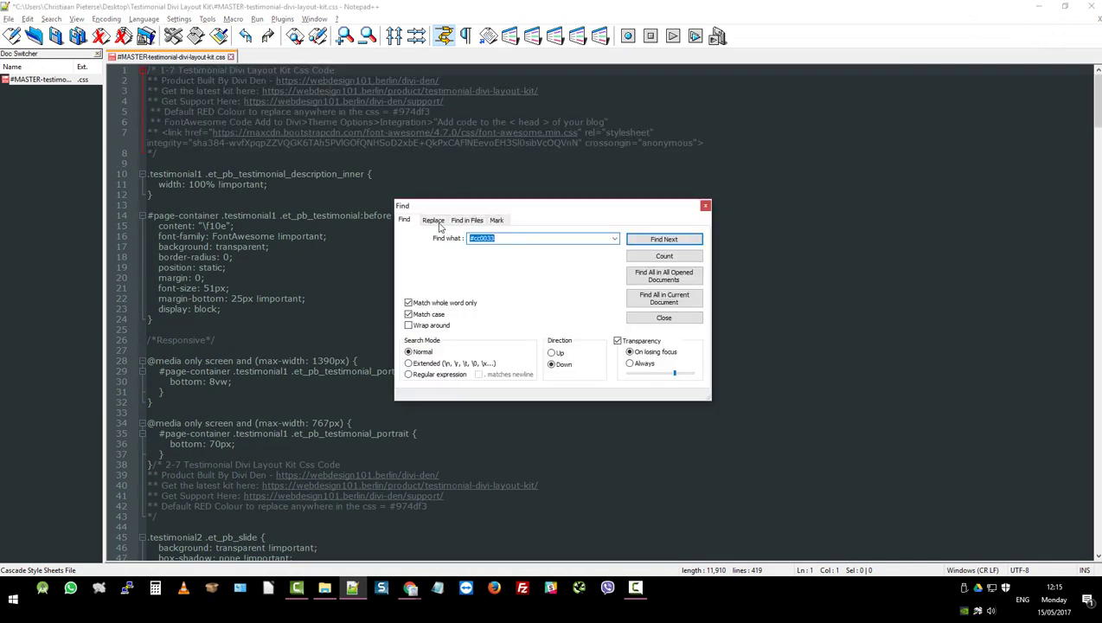
{"action": "left_click", "coordinate": [433, 221]}
{"action": "double_click", "coordinate": [502, 255]}
{"action": "key", "text": "ctrl+c"}
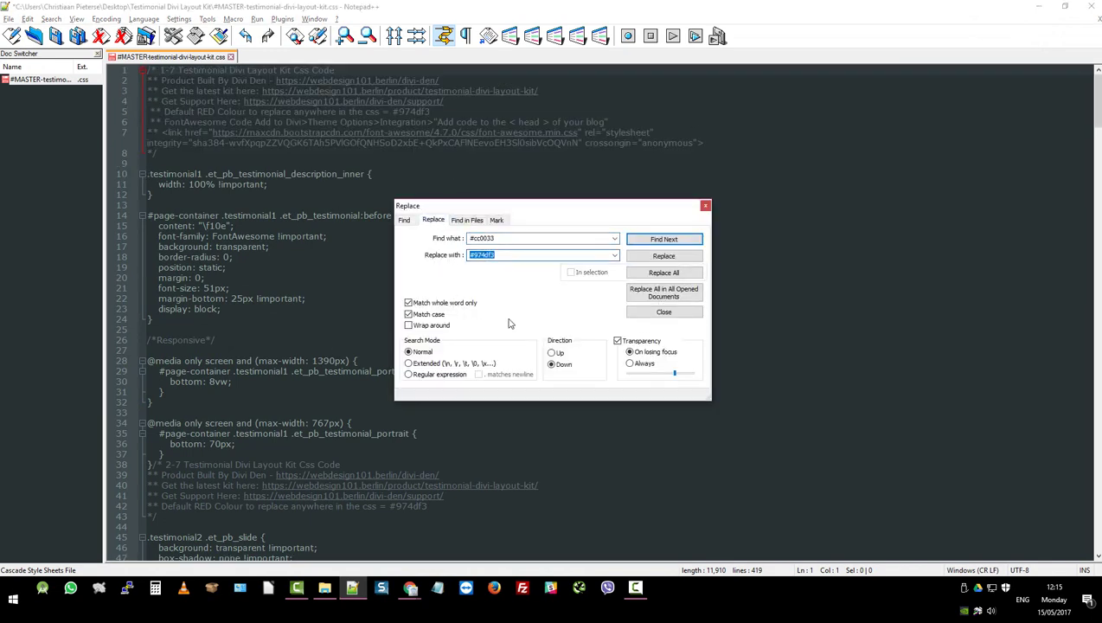
{"action": "left_click", "coordinate": [705, 205]}
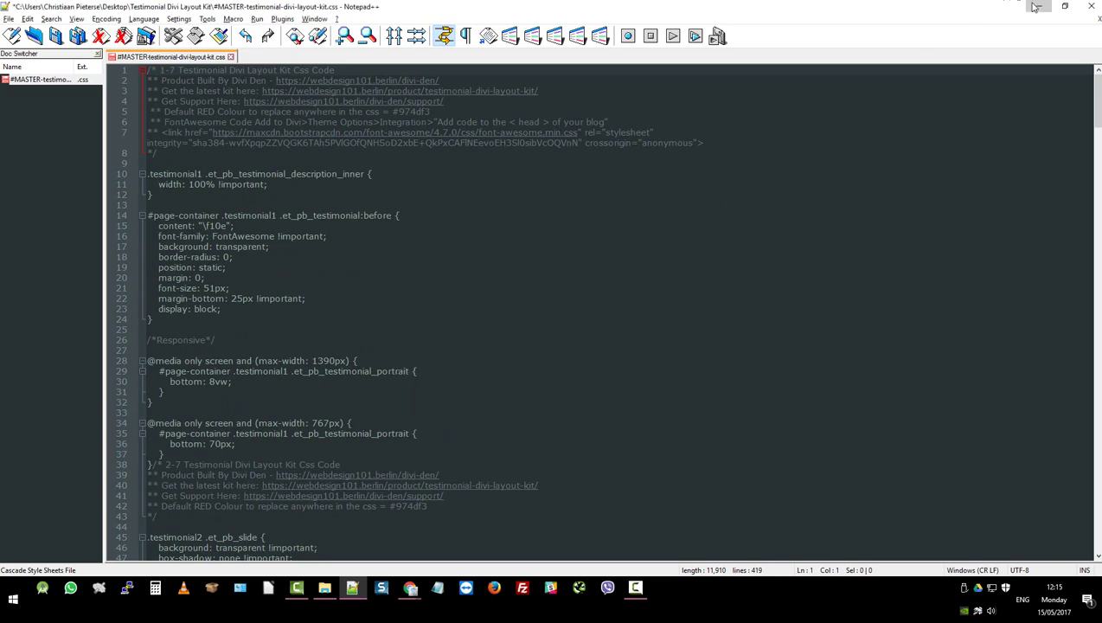
Return to the module settings in the browser and set the Quote Icon Color to #974df3
{"action": "left_click", "coordinate": [1039, 6]}
{"action": "left_click", "coordinate": [636, 239]}
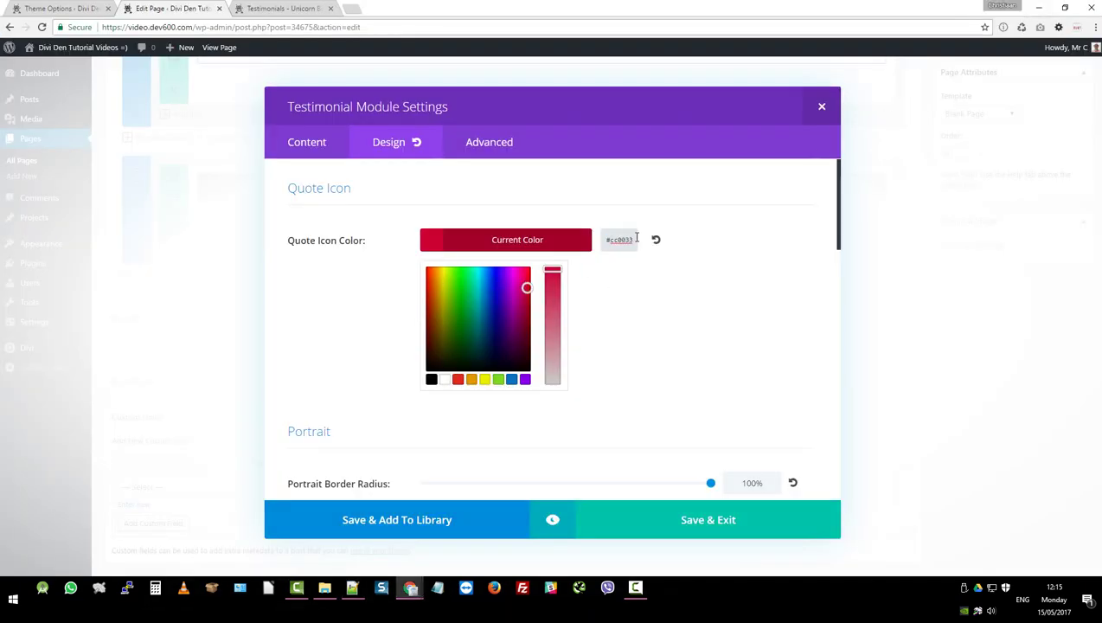
{"action": "left_click_drag", "start_coordinate": [637, 240], "coordinate": [558, 240]}
{"action": "key", "text": "ctrl+v"}
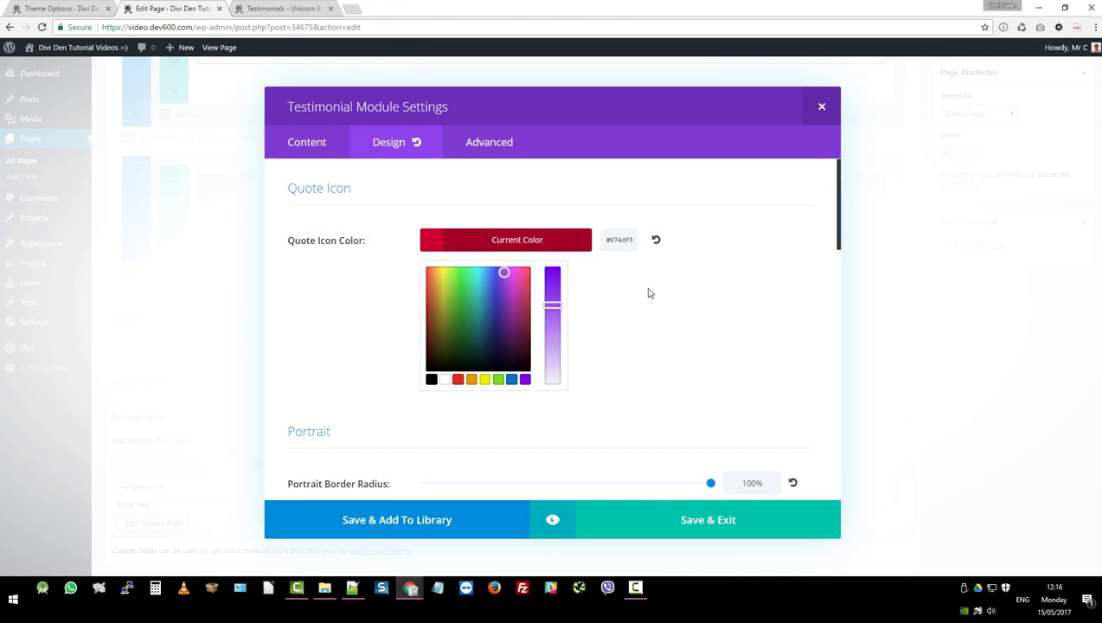
{"action": "left_click", "coordinate": [644, 291]}
Review the module's remaining design settings and its custom CSS for the Main Element and After
{"action": "scroll", "coordinate": [433, 293], "scroll_direction": "down", "scroll_amount": 5}
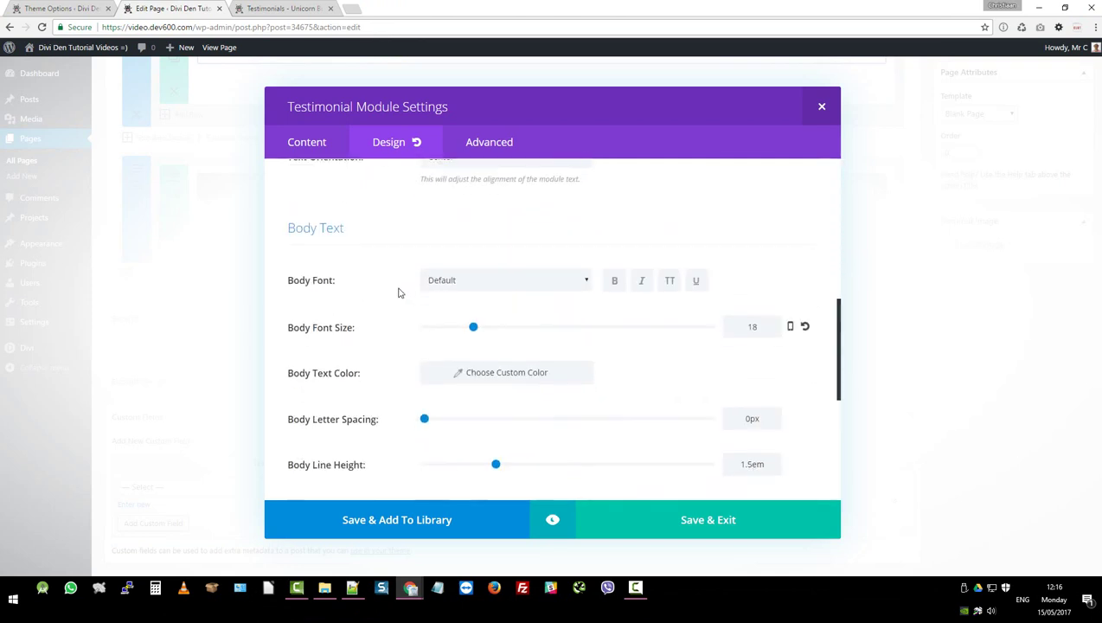
{"action": "scroll", "coordinate": [380, 295], "scroll_direction": "down", "scroll_amount": 4}
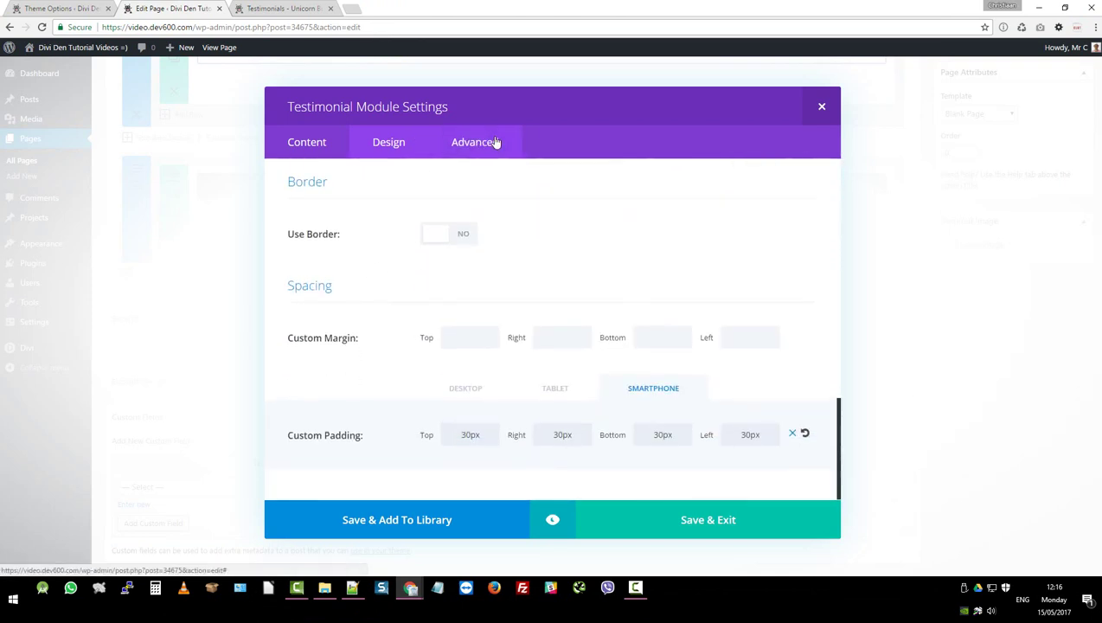
{"action": "left_click", "coordinate": [496, 142]}
{"action": "scroll", "coordinate": [305, 279], "scroll_direction": "down", "scroll_amount": 6}
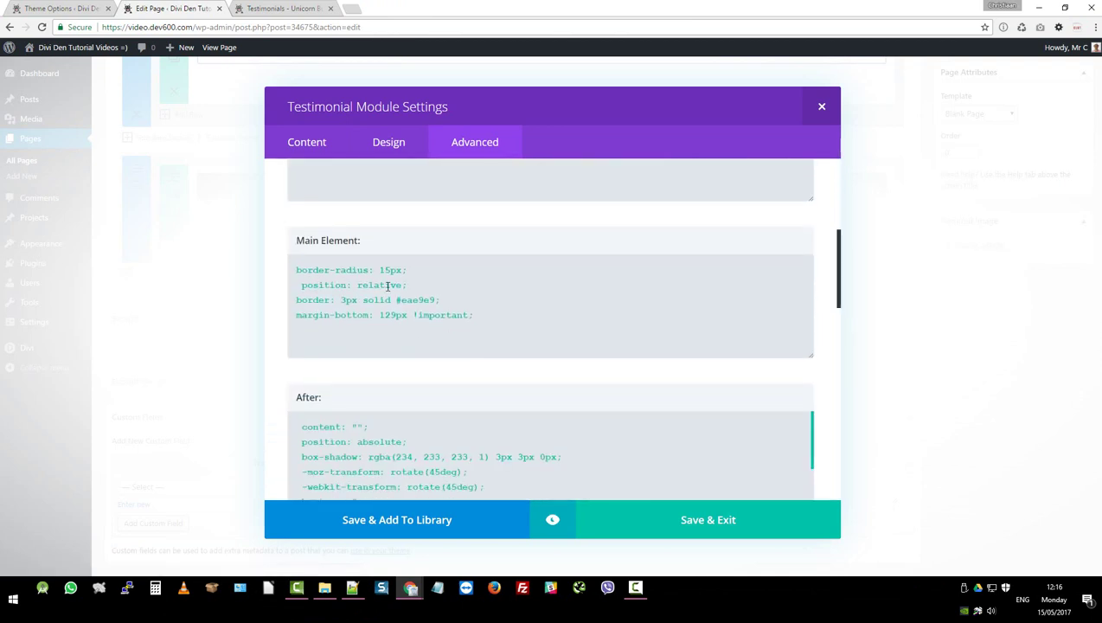
{"action": "scroll", "coordinate": [471, 272], "scroll_direction": "down", "scroll_amount": 1}
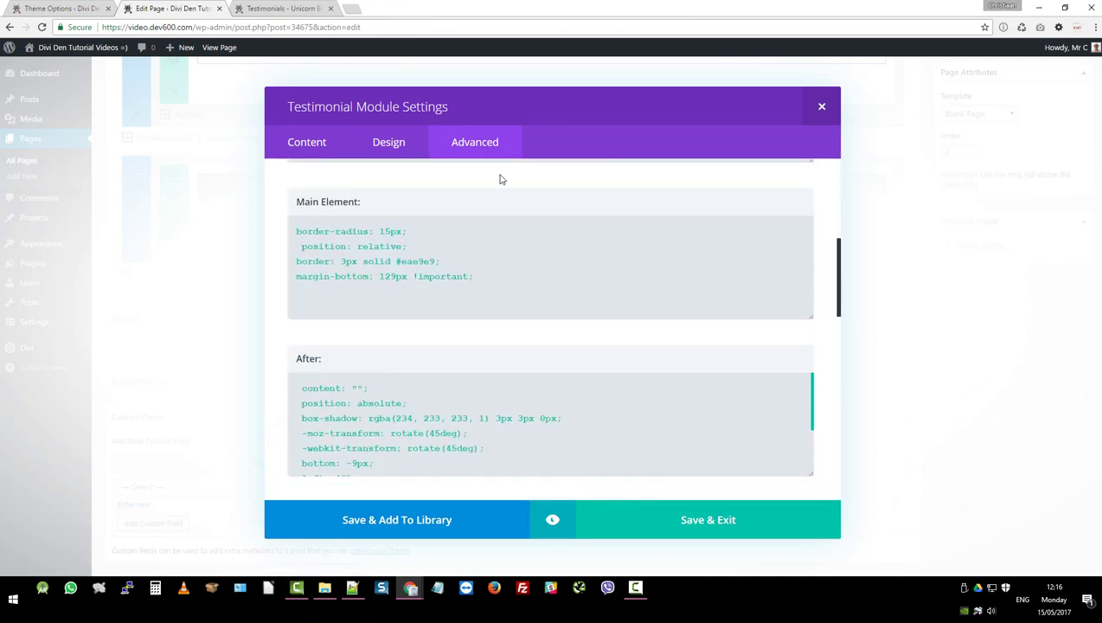
{"action": "scroll", "coordinate": [489, 225], "scroll_direction": "down", "scroll_amount": 2}
{"action": "scroll", "coordinate": [494, 323], "scroll_direction": "down", "scroll_amount": 3}
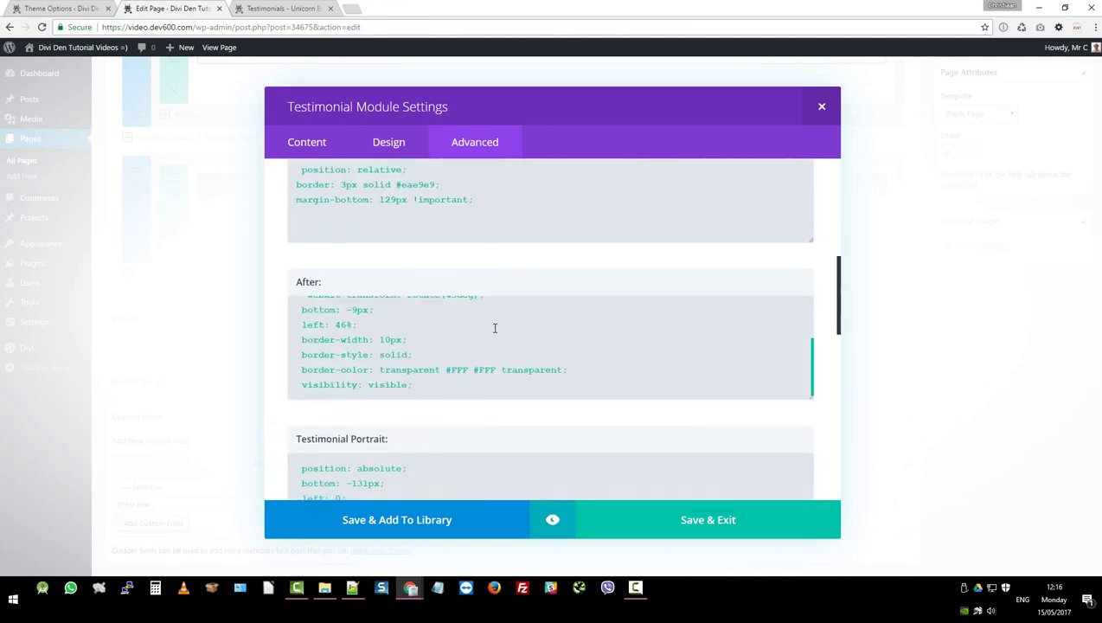
{"action": "scroll", "coordinate": [497, 339], "scroll_direction": "up", "scroll_amount": 2}
{"action": "scroll", "coordinate": [497, 339], "scroll_direction": "up", "scroll_amount": 2}
Set the text colour in the module's Testimonial Author custom CSS to #974df3, keeping the !important rule
{"action": "scroll", "coordinate": [497, 339], "scroll_direction": "down", "scroll_amount": 4}
{"action": "scroll", "coordinate": [451, 391], "scroll_direction": "down", "scroll_amount": 2}
{"action": "scroll", "coordinate": [440, 362], "scroll_direction": "down", "scroll_amount": 1}
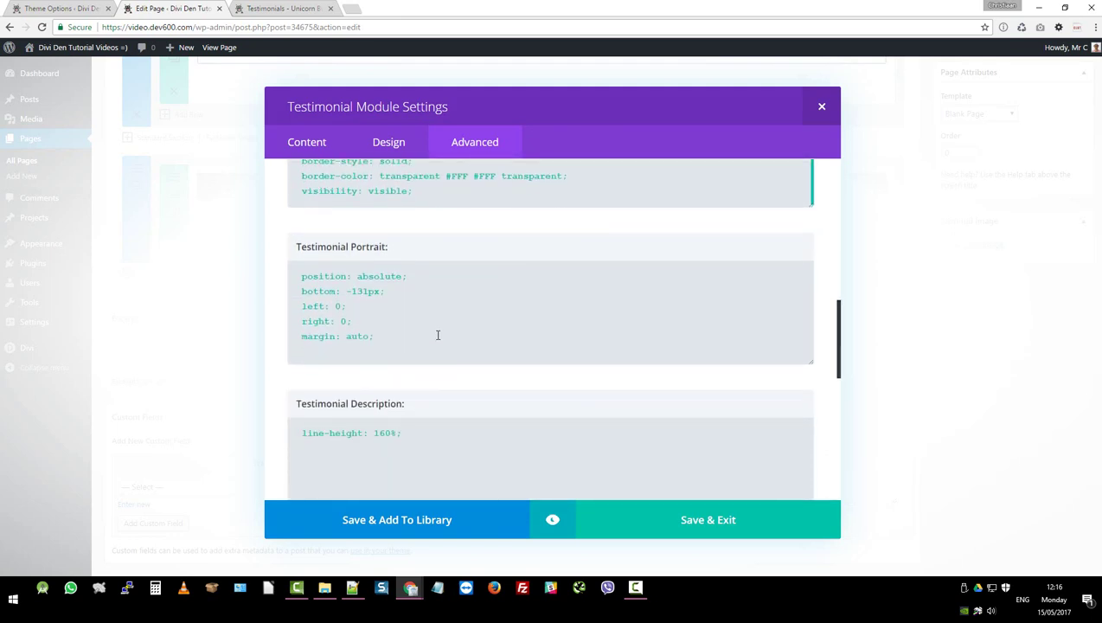
{"action": "scroll", "coordinate": [438, 335], "scroll_direction": "down", "scroll_amount": 2}
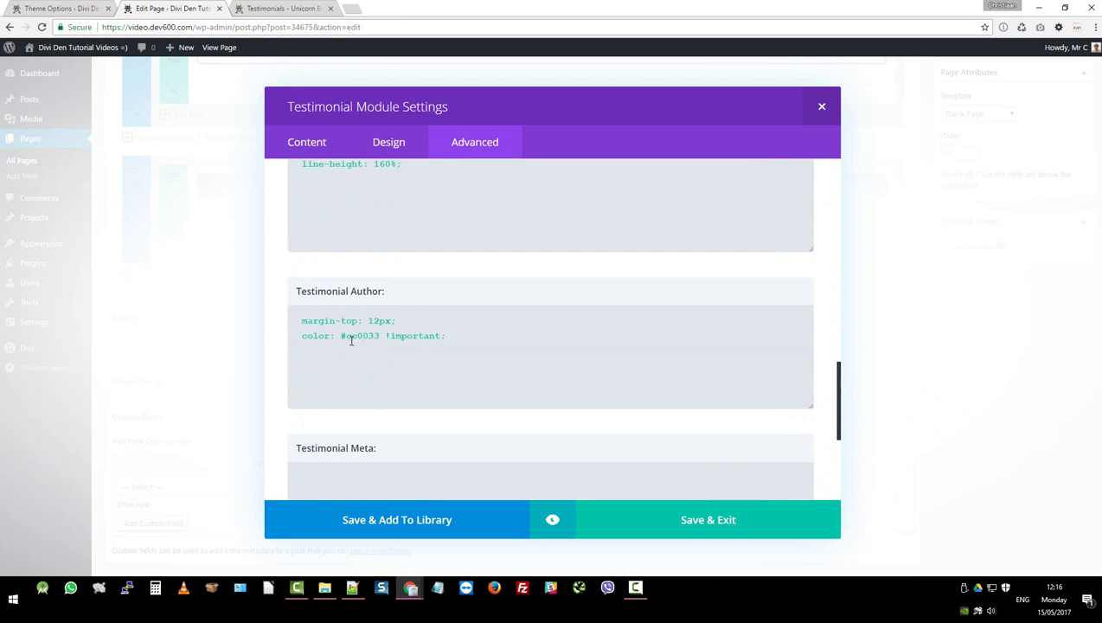
{"action": "left_click_drag", "start_coordinate": [341, 335], "coordinate": [373, 336]}
{"action": "left_click", "coordinate": [370, 337]}
{"action": "key", "text": "ctrl+v"}
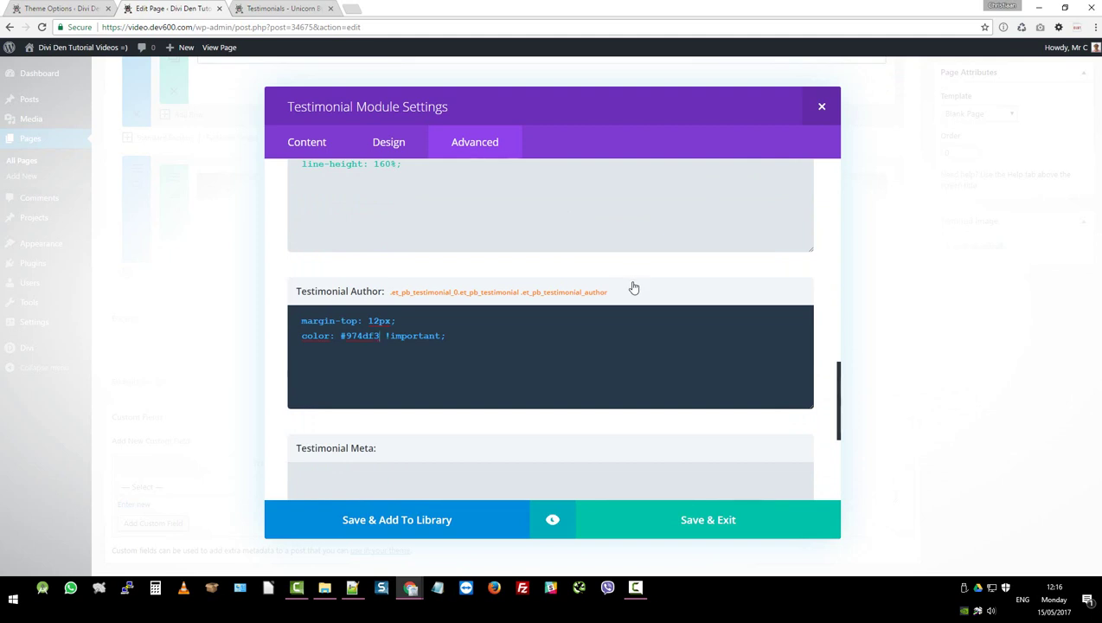
Look through the module's other custom CSS fields for further occurrences of the default red colour
{"action": "key", "text": "ctrl+f"}
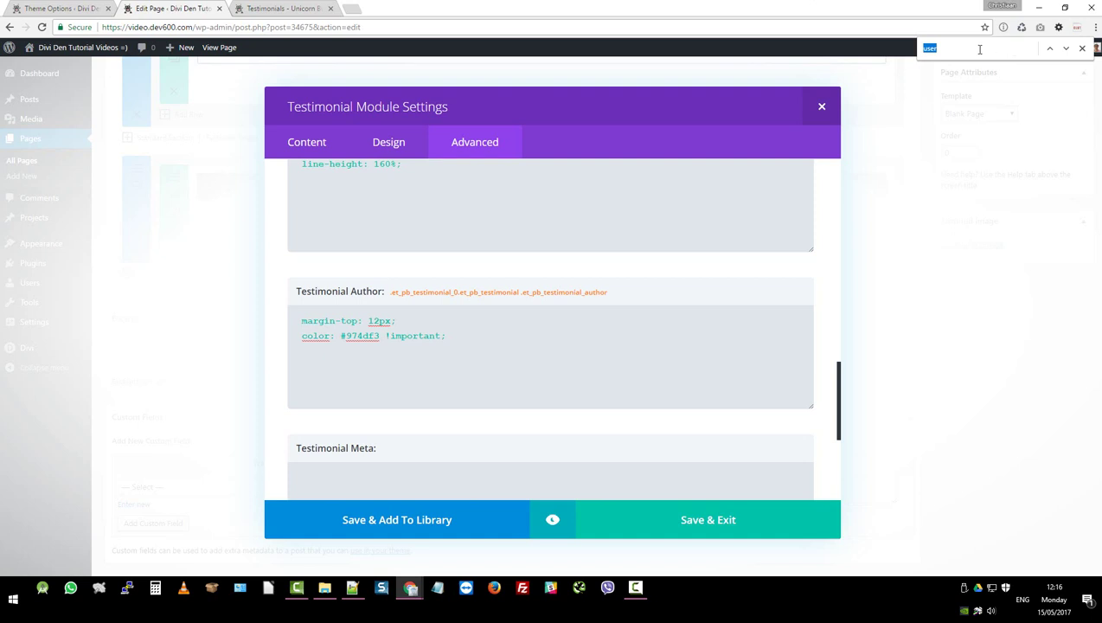
{"action": "left_click", "coordinate": [1082, 49]}
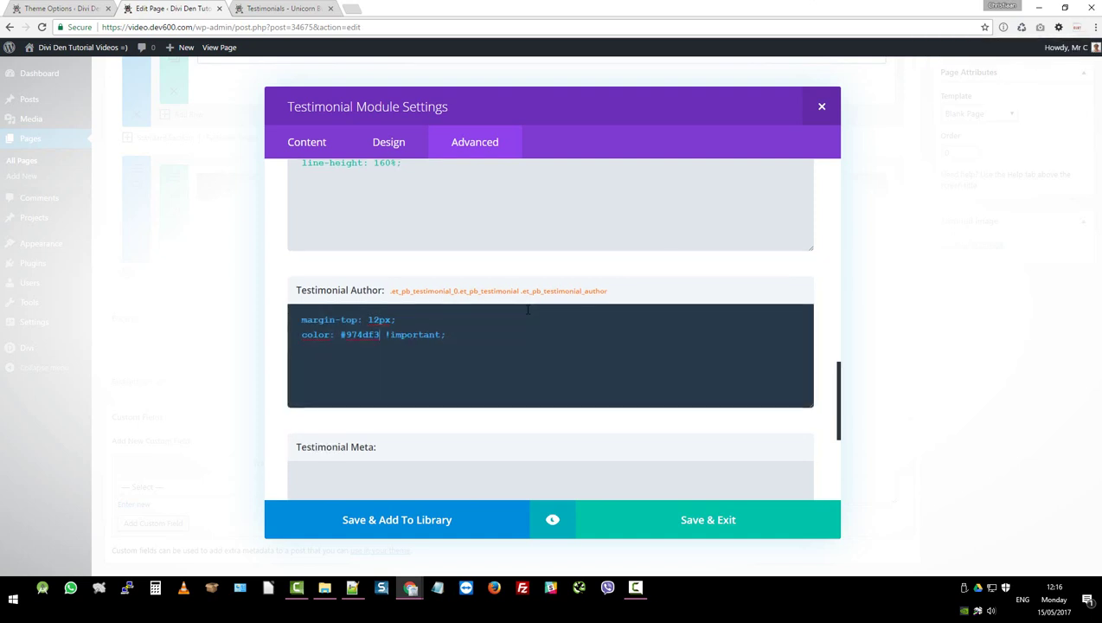
{"action": "scroll", "coordinate": [528, 310], "scroll_direction": "down", "scroll_amount": 3}
{"action": "scroll", "coordinate": [528, 288], "scroll_direction": "up", "scroll_amount": 4}
{"action": "scroll", "coordinate": [530, 281], "scroll_direction": "down", "scroll_amount": 5}
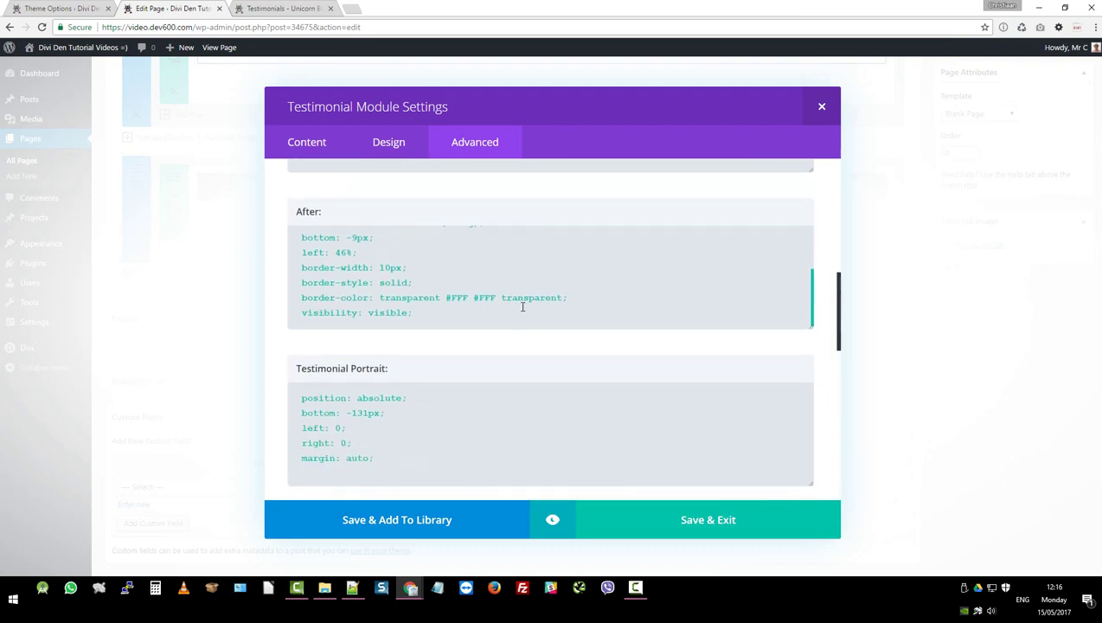
Save the first Testimonial module's settings and update the Test 5-7 Testimonial Divi Layout Kit page
{"action": "scroll", "coordinate": [522, 304], "scroll_direction": "up", "scroll_amount": 6}
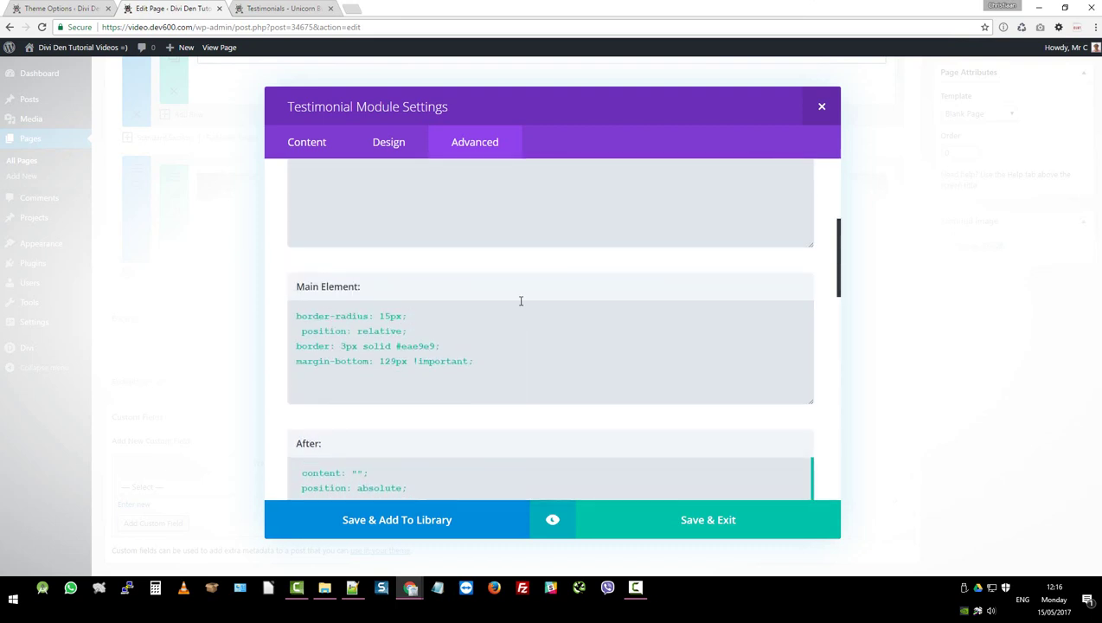
{"action": "scroll", "coordinate": [520, 300], "scroll_direction": "up", "scroll_amount": 5}
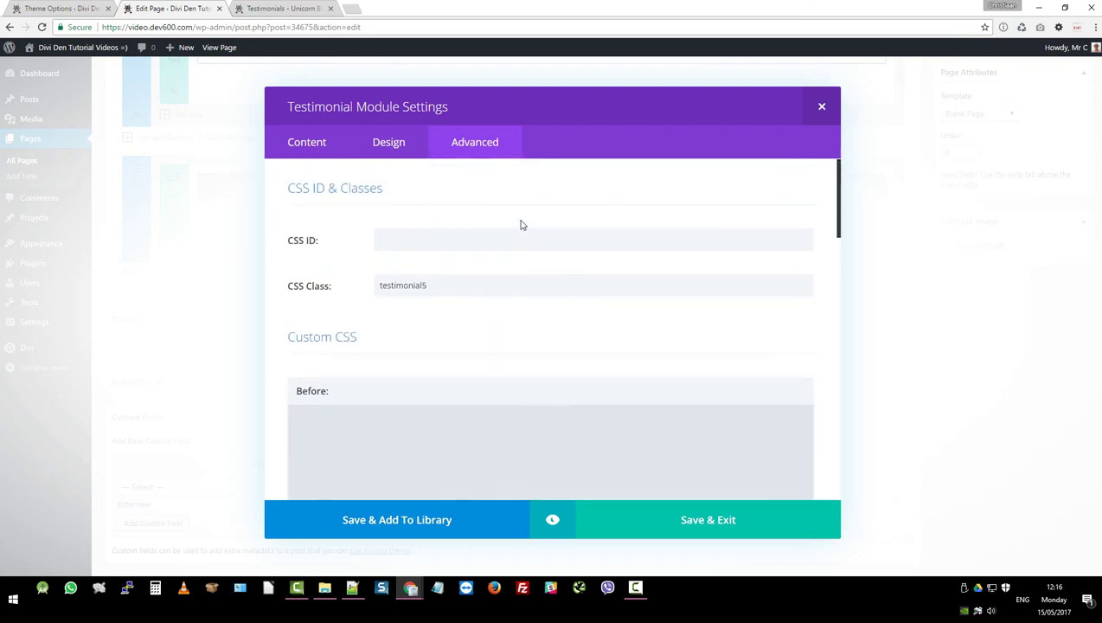
{"action": "left_click", "coordinate": [692, 526]}
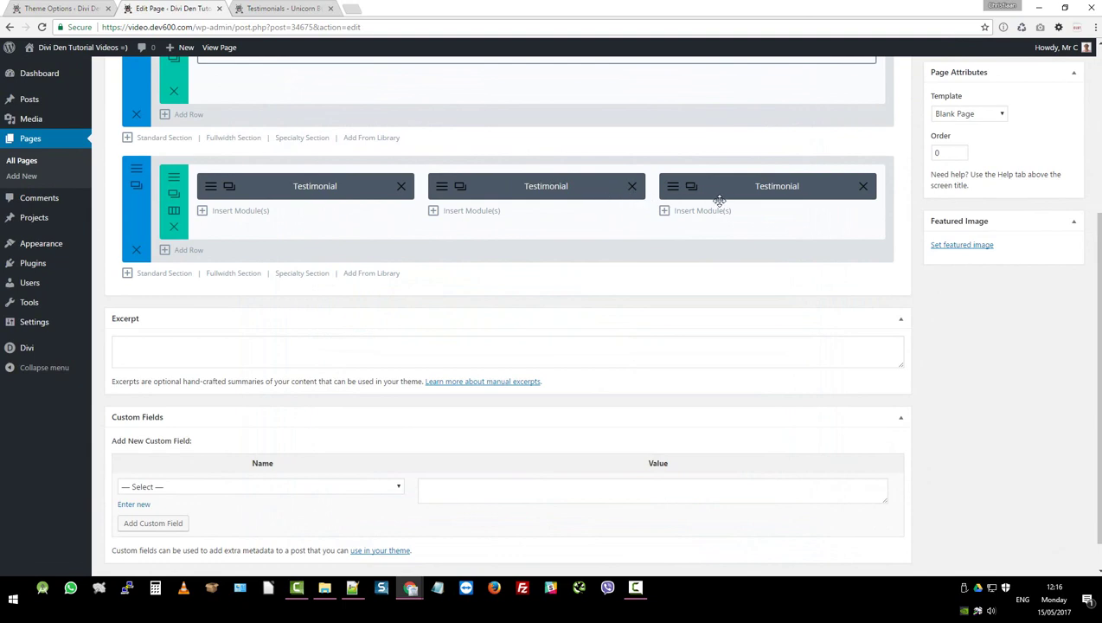
{"action": "scroll", "coordinate": [718, 216], "scroll_direction": "up", "scroll_amount": 3}
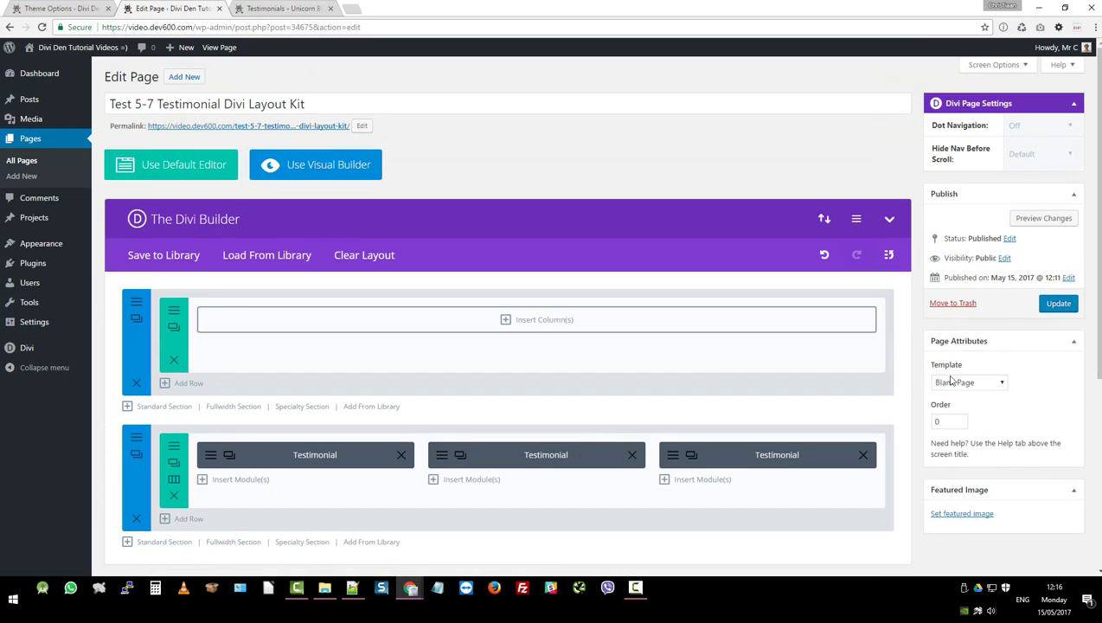
{"action": "left_click", "coordinate": [1057, 305]}
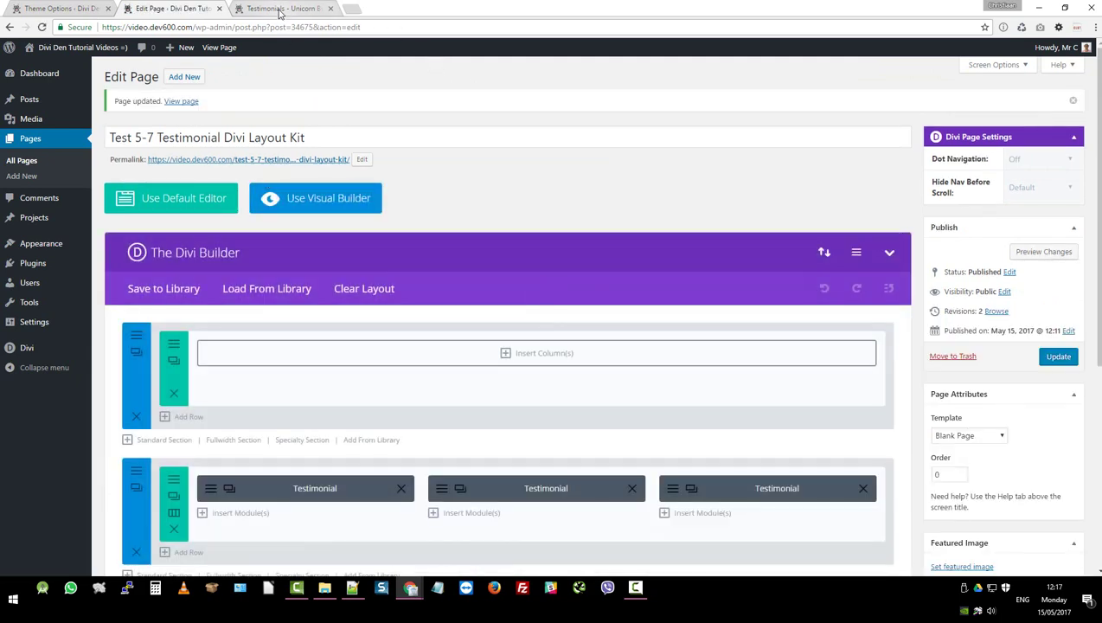
Open the updated page in a new browser tab and check the colours of its testimonials
{"action": "right_click", "coordinate": [219, 47]}
{"action": "left_click", "coordinate": [247, 54]}
{"action": "left_click", "coordinate": [265, 8]}
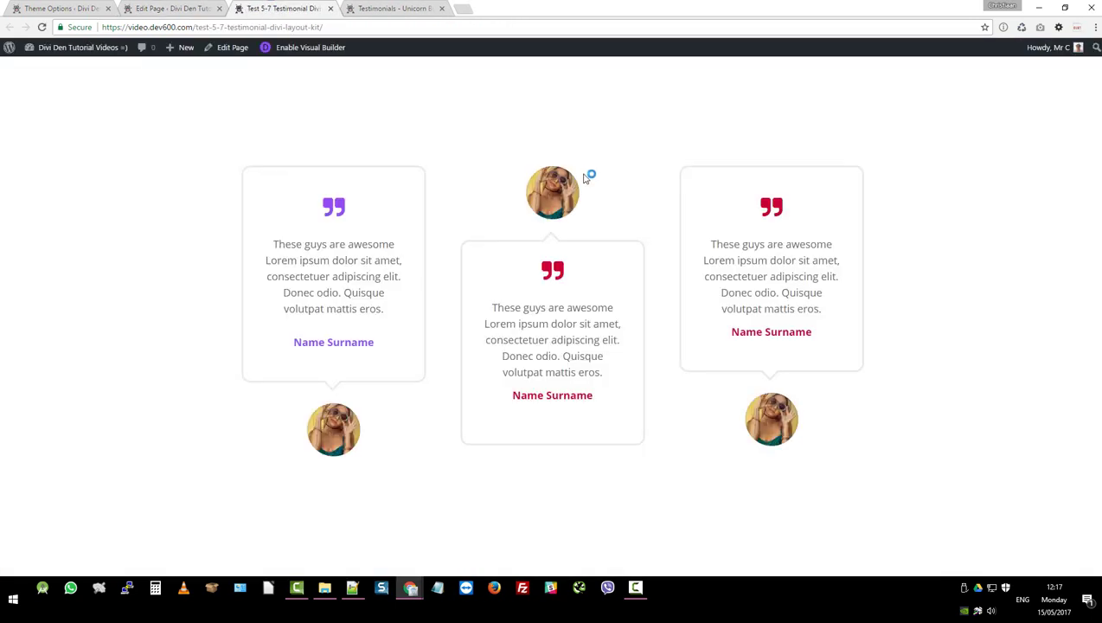